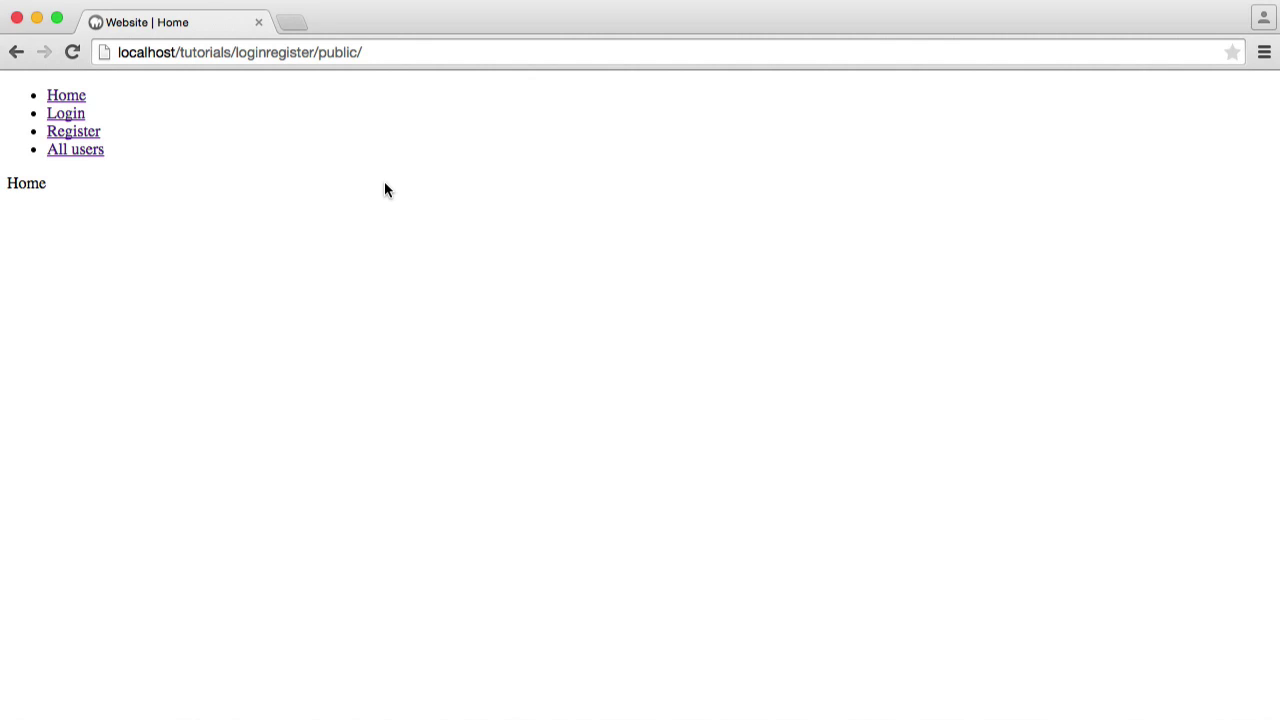
Switch to Sequel Pro and check the users_permissions columns in Structure, then return to Content
key("super+Tab")
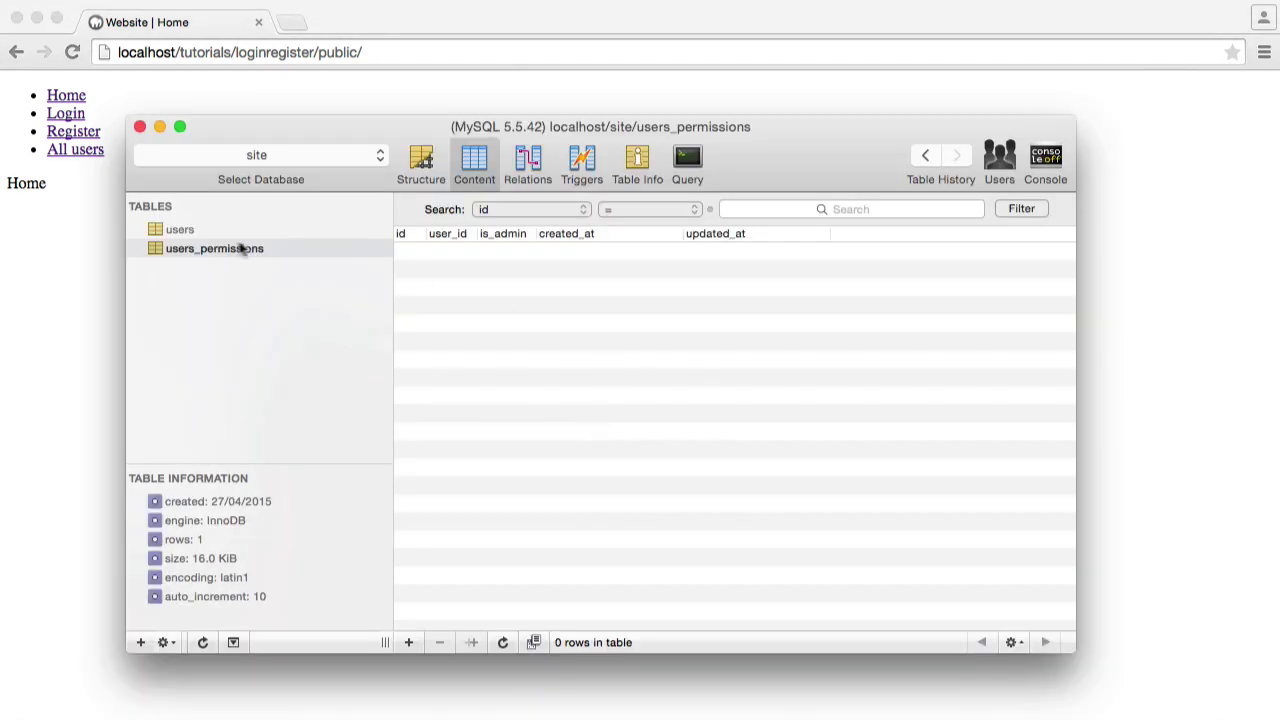
key("Up")
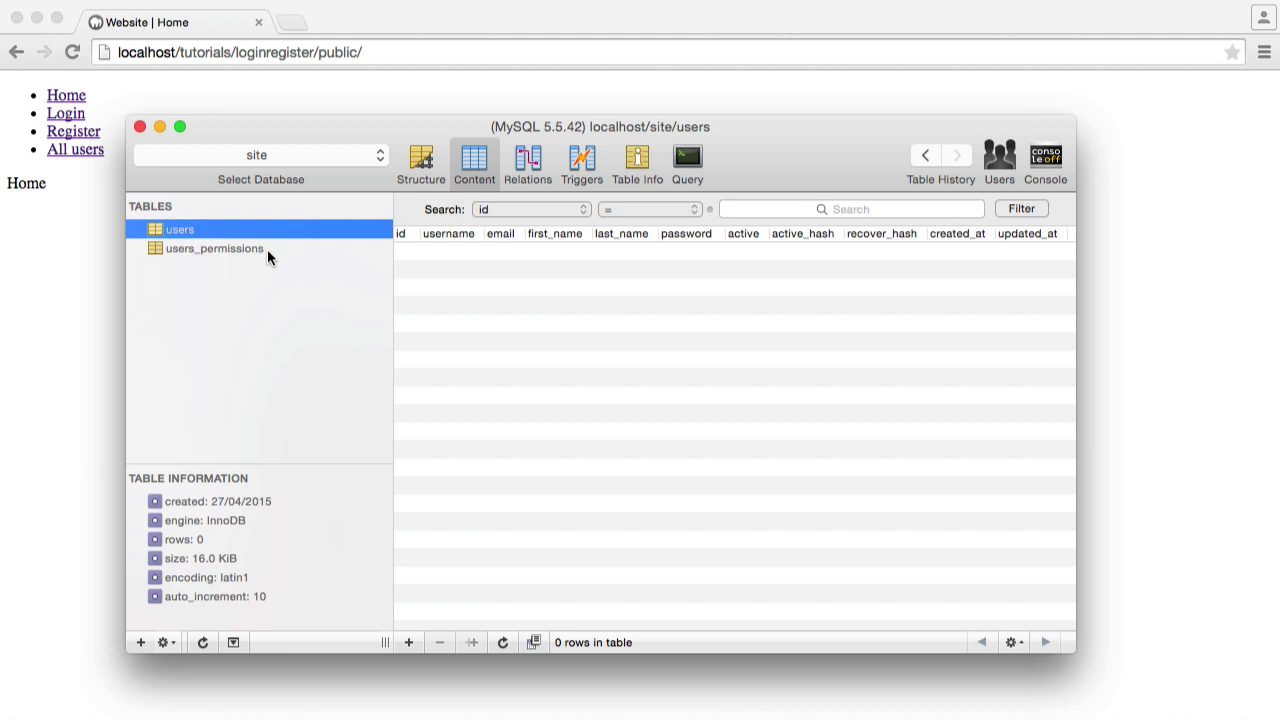
left_click(267, 253)
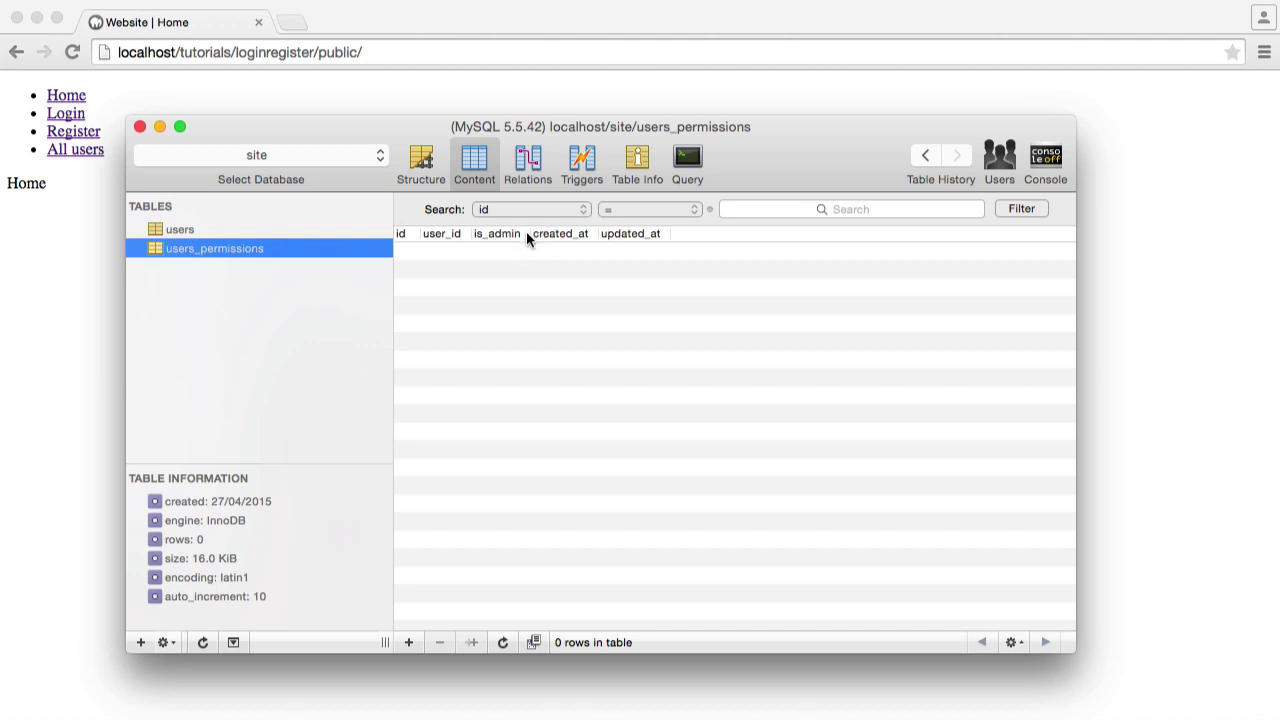
left_click(418, 166)
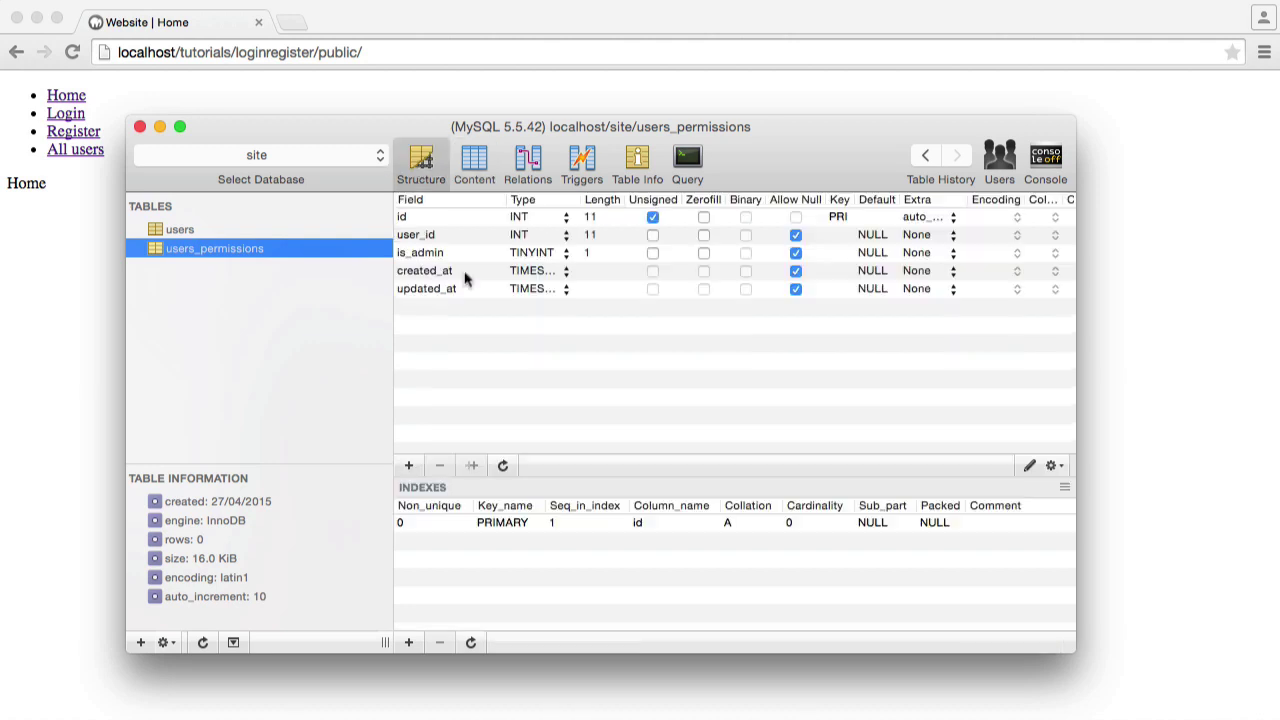
left_click(476, 168)
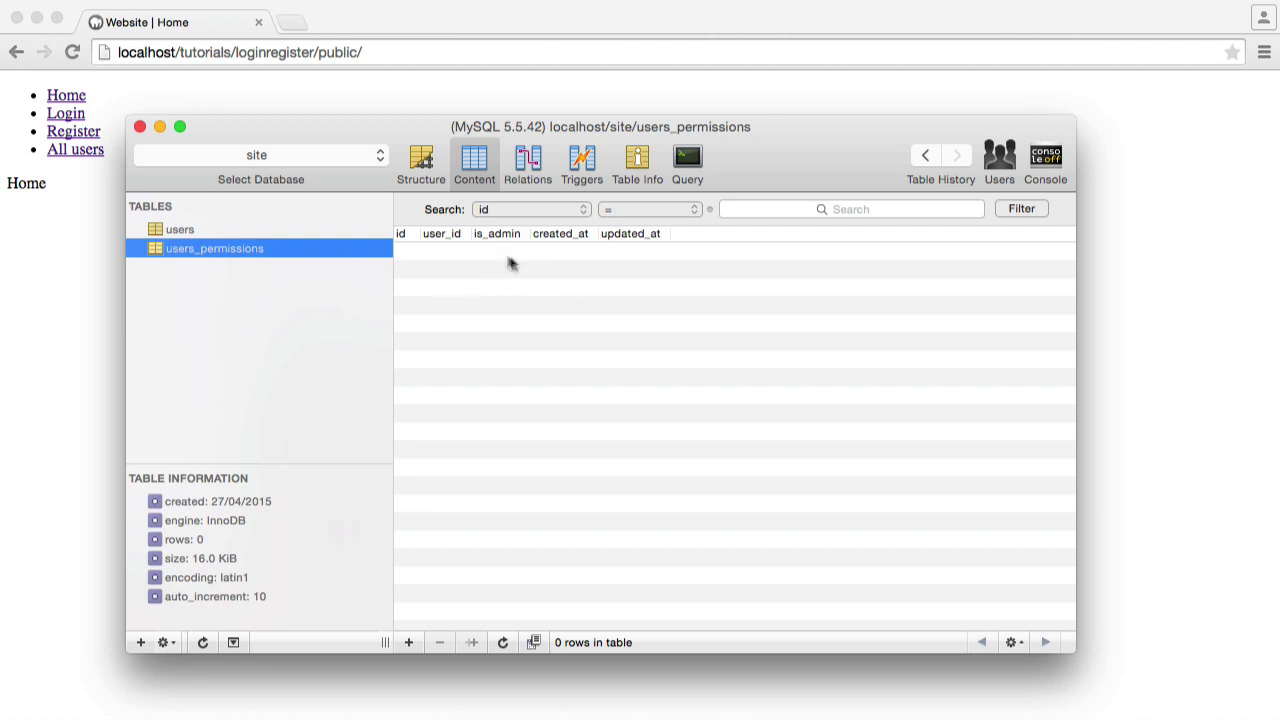
left_click(214, 230)
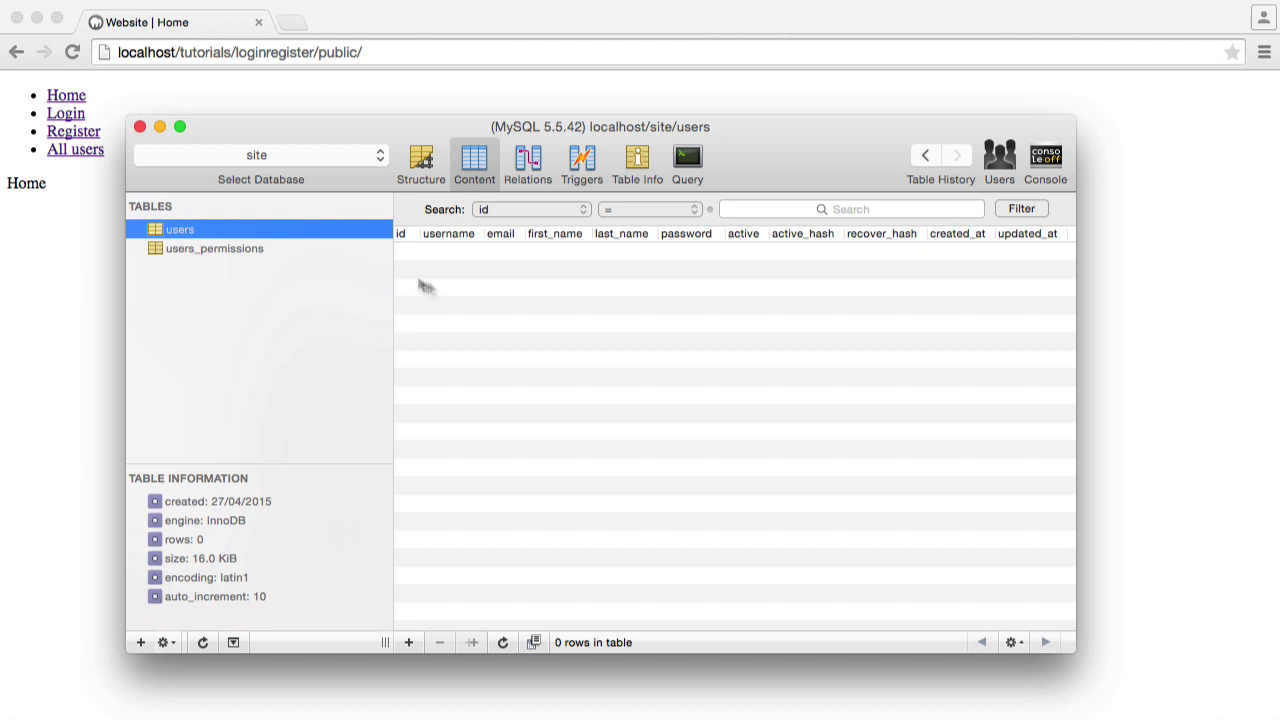
Toggle between users_permissions and users to confirm both are empty, then return to Chrome
left_click(264, 246)
left_click(266, 230)
left_click(266, 248)
left_click(277, 229)
left_click(324, 92)
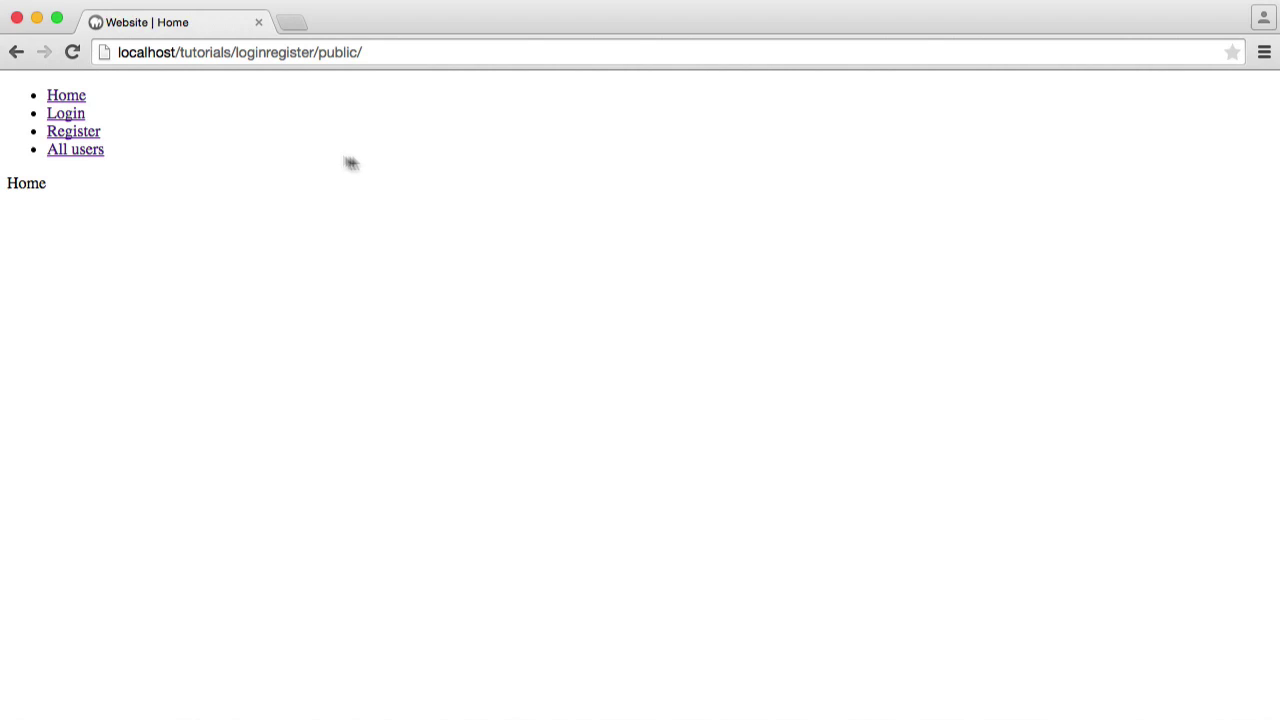
Open the Register page and enter the account's email address
key("super+Tab")
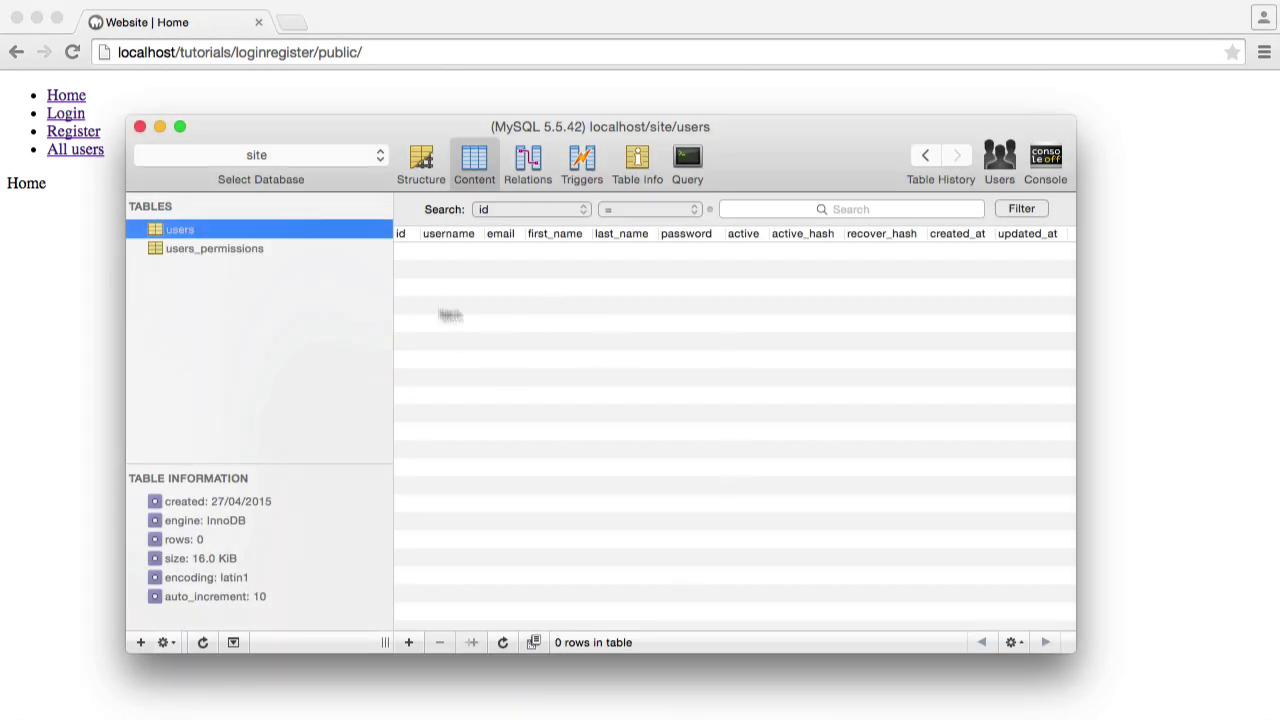
key("super+Tab")
left_click(72, 131)
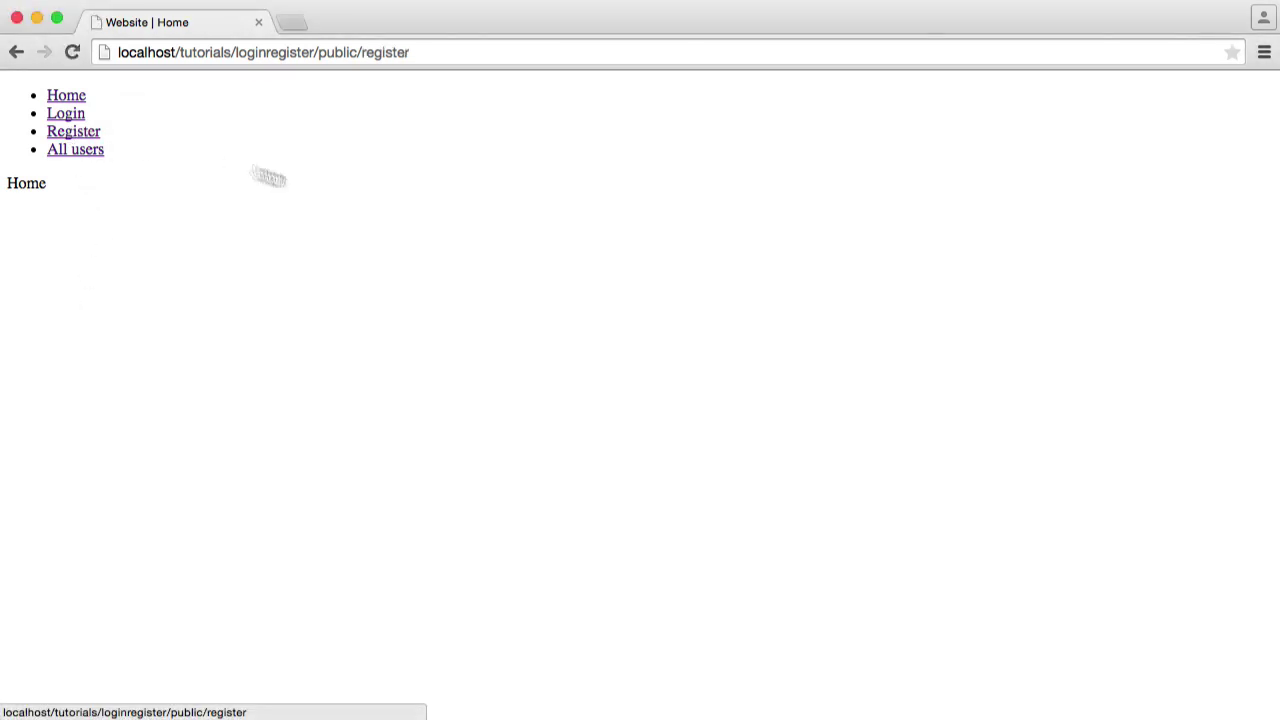
left_click(103, 187)
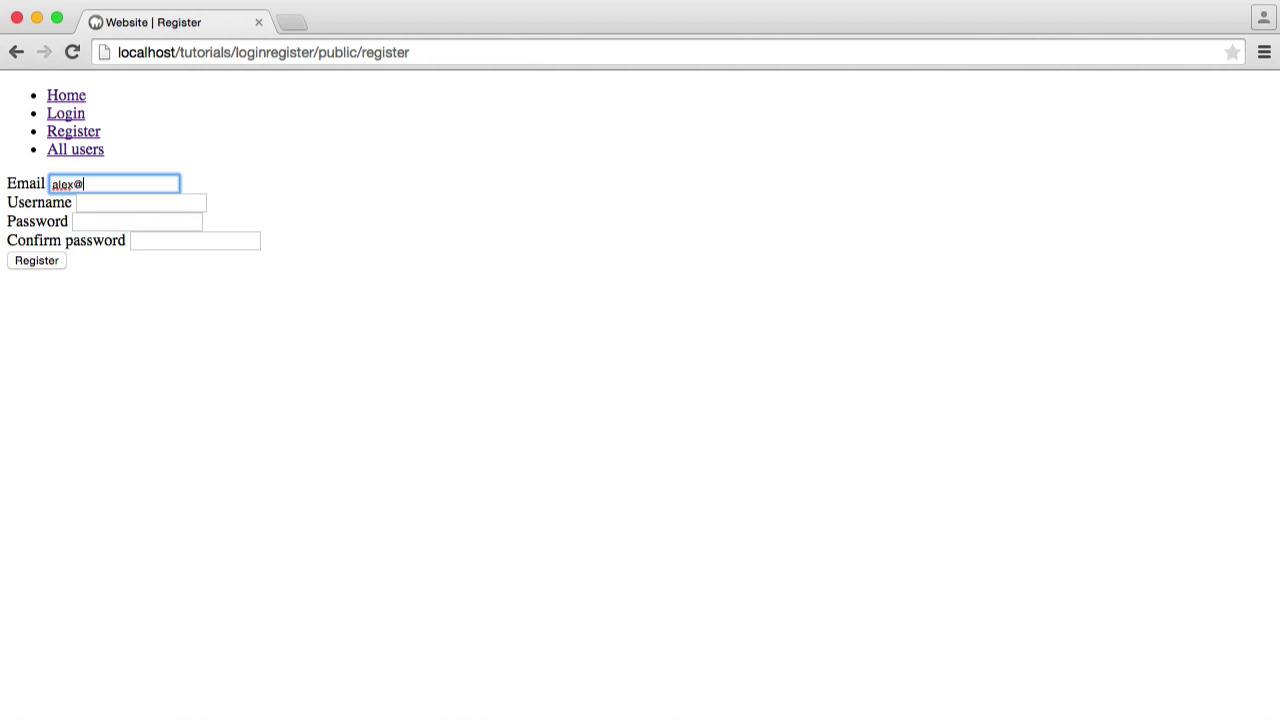
key("Tab")
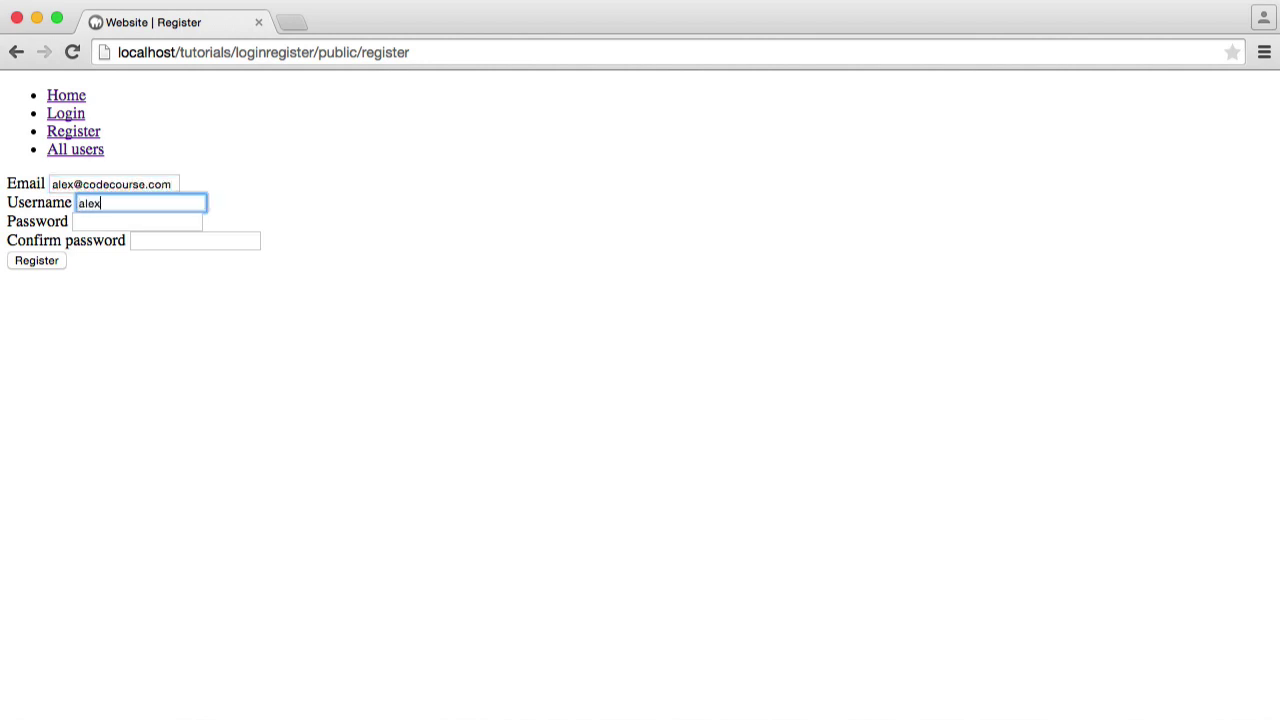
Fill in the password and a mismatched confirmation, then submit the form
key("Tab")
type("password")
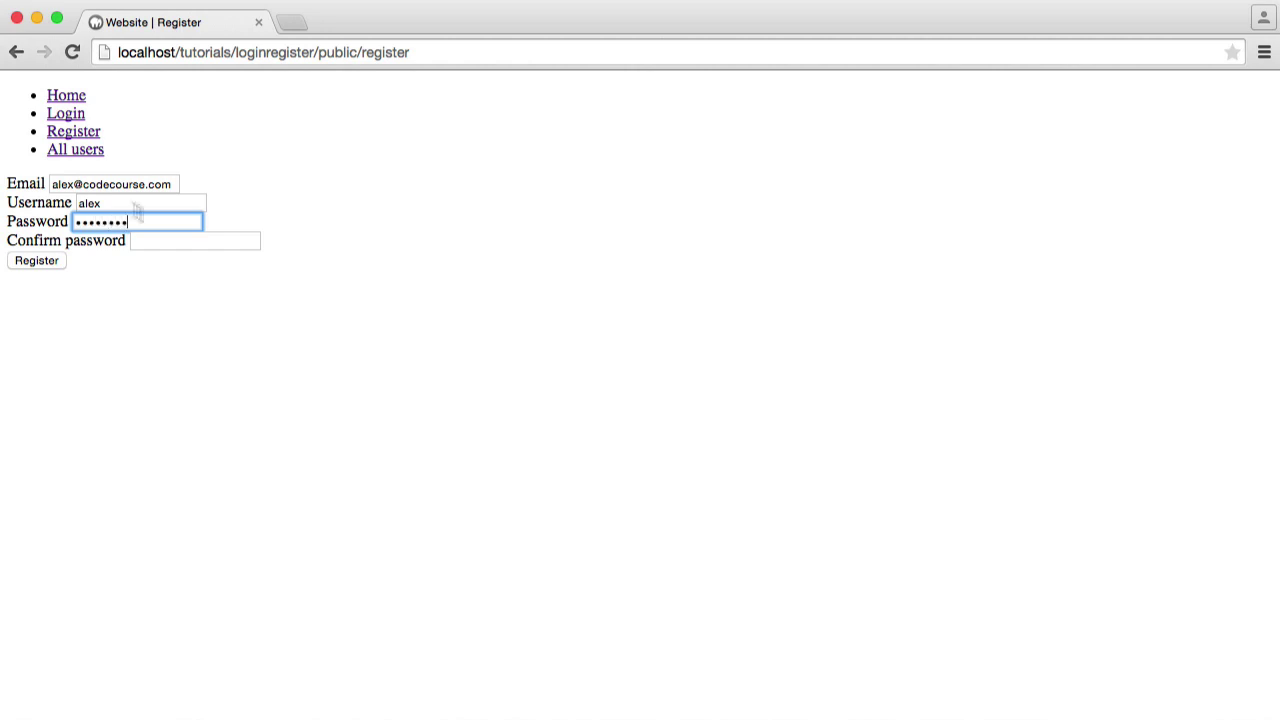
left_click(182, 244)
type("pas")
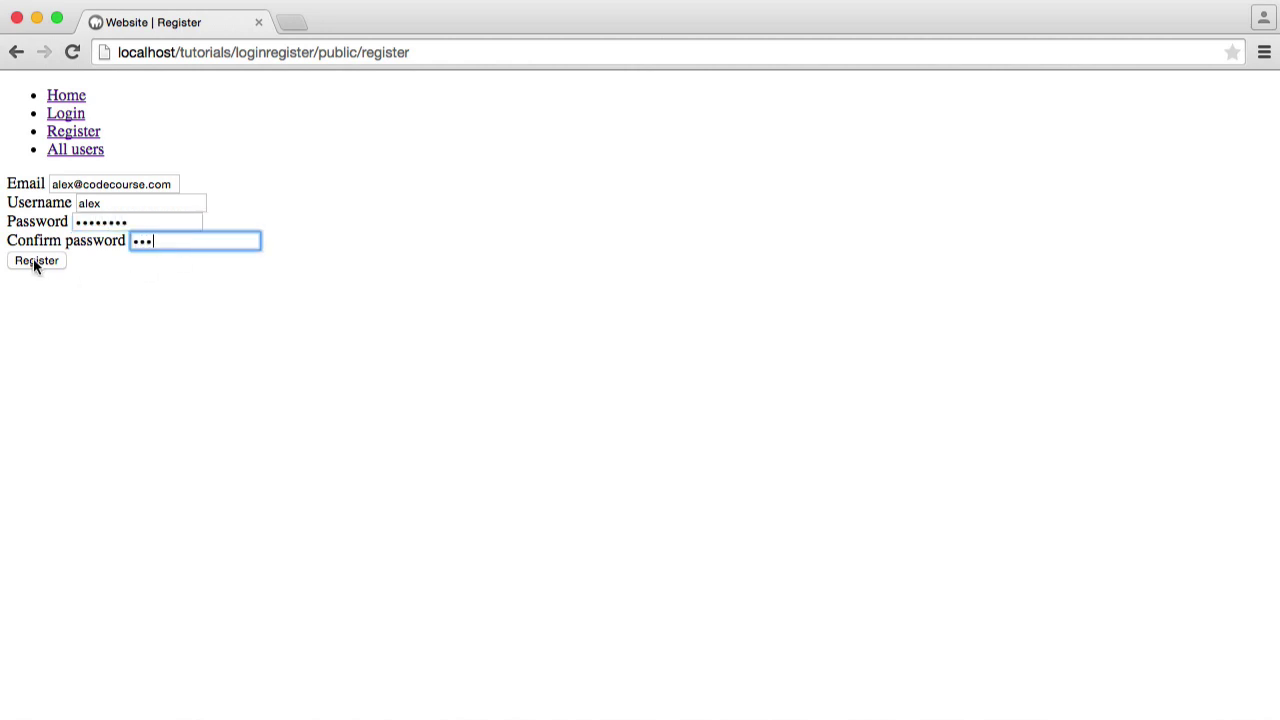
left_click(33, 258)
Re-enter the password, check the email and username, and resubmit the registration
left_click(114, 222)
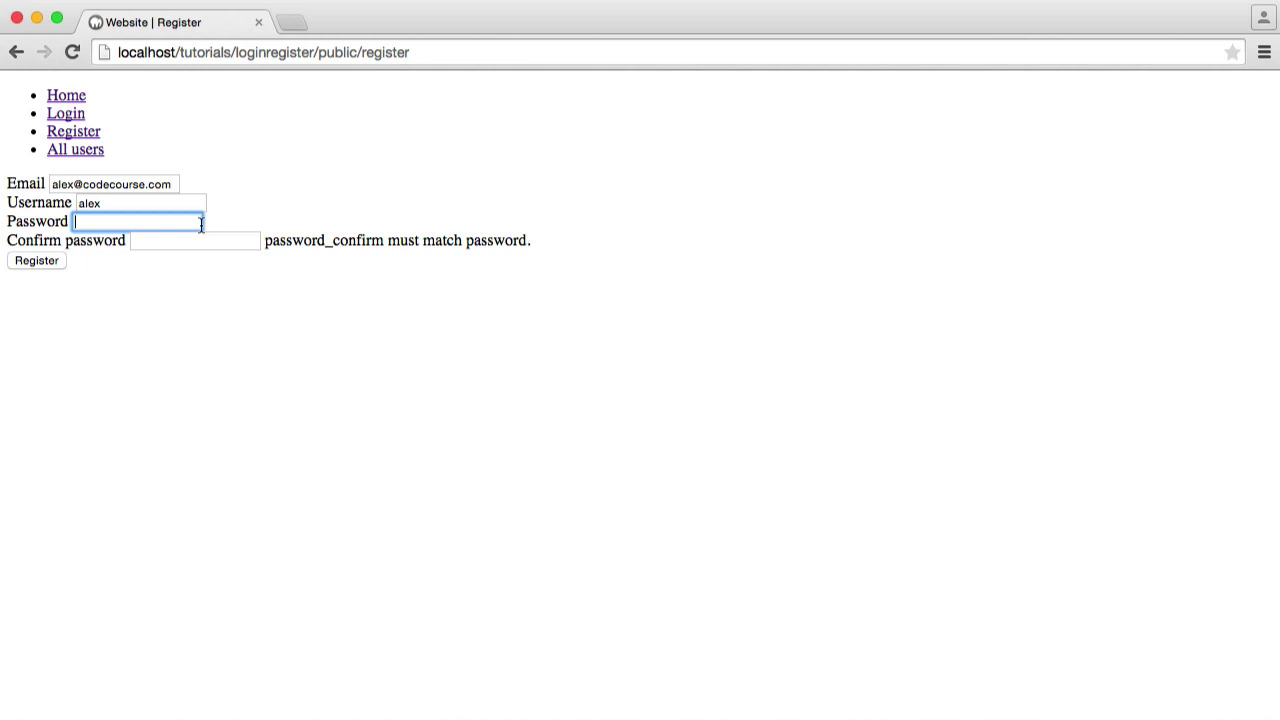
type("alex")
left_click(195, 240)
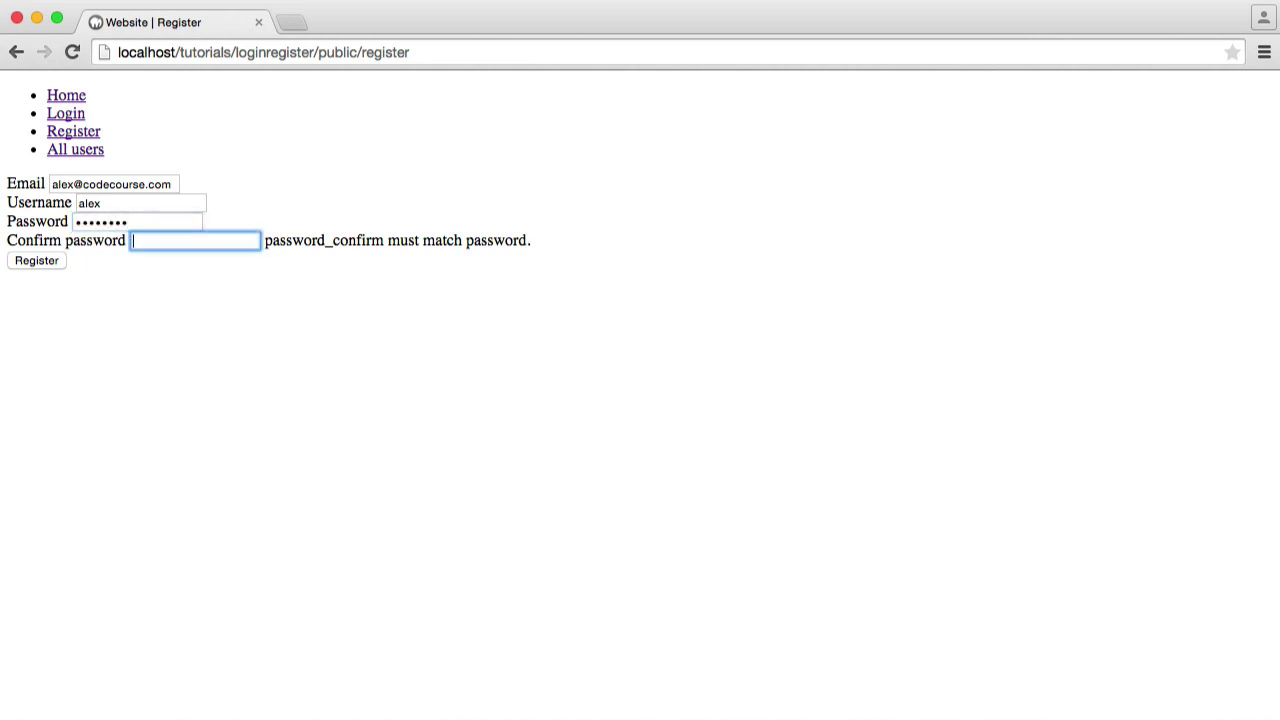
left_click(357, 320)
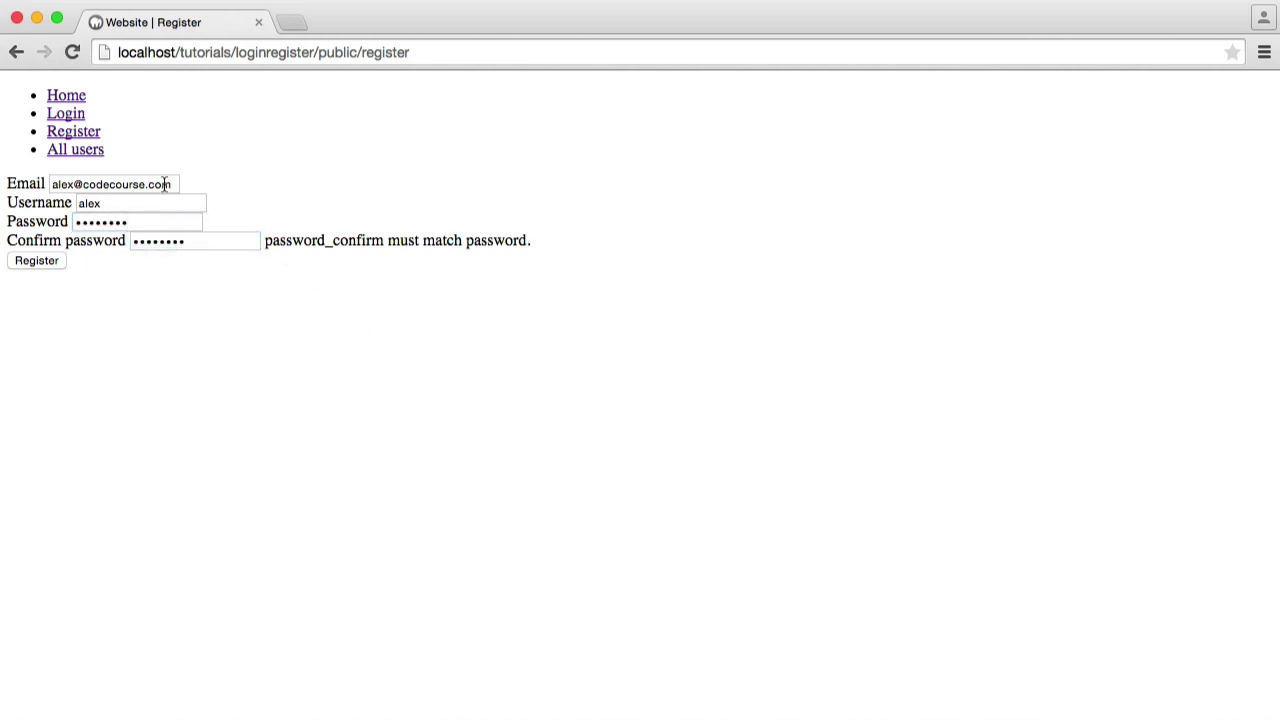
left_click_drag(173, 184, 36, 187)
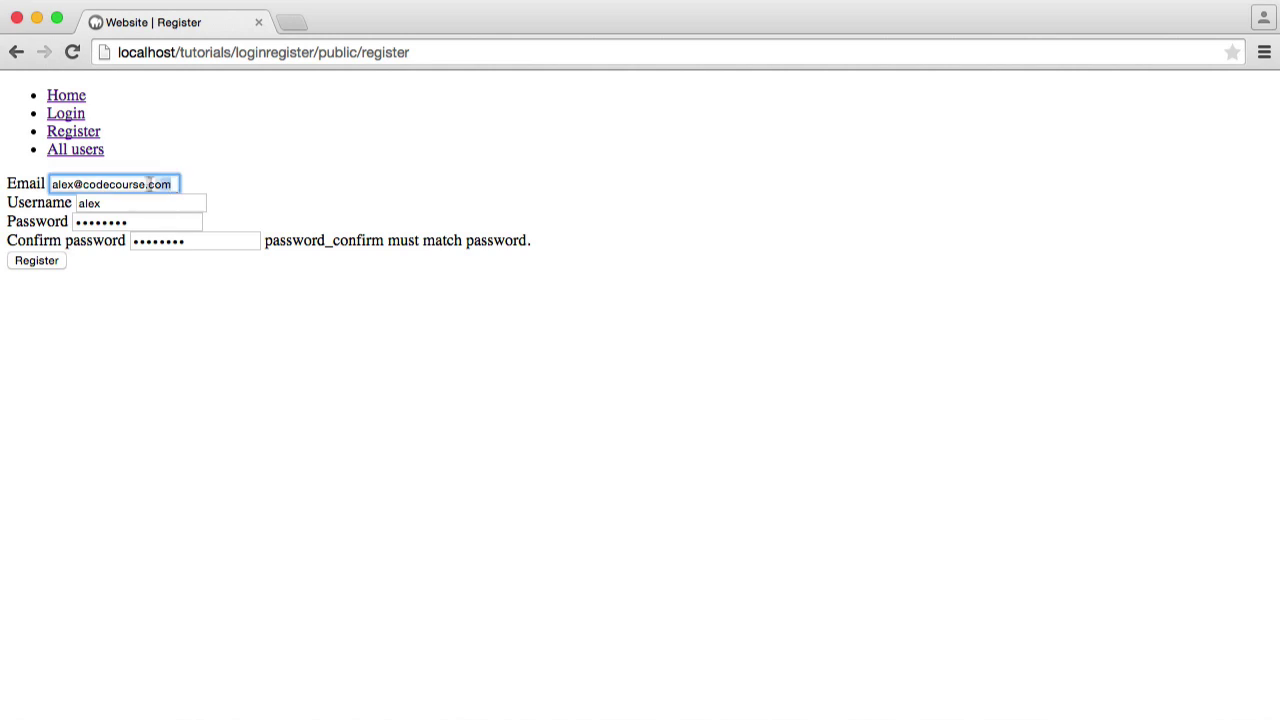
left_click(236, 185)
left_click_drag(163, 203, 55, 209)
left_click(222, 206)
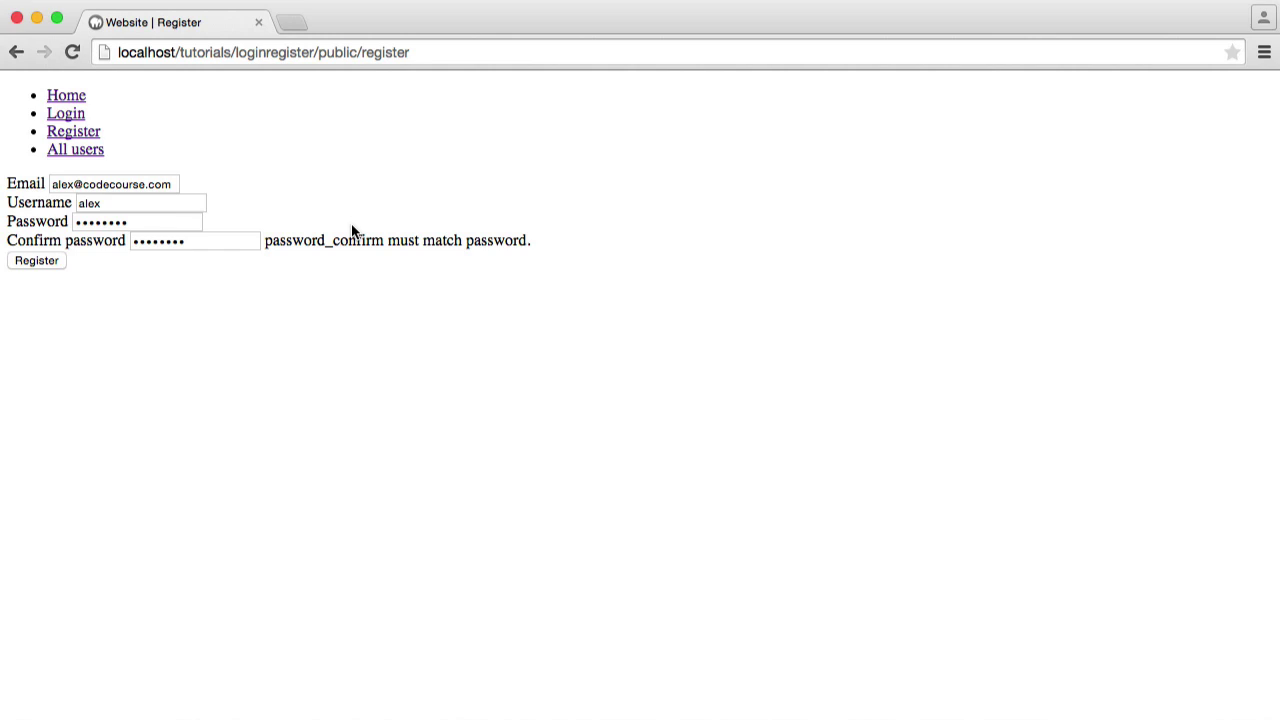
left_click(36, 260)
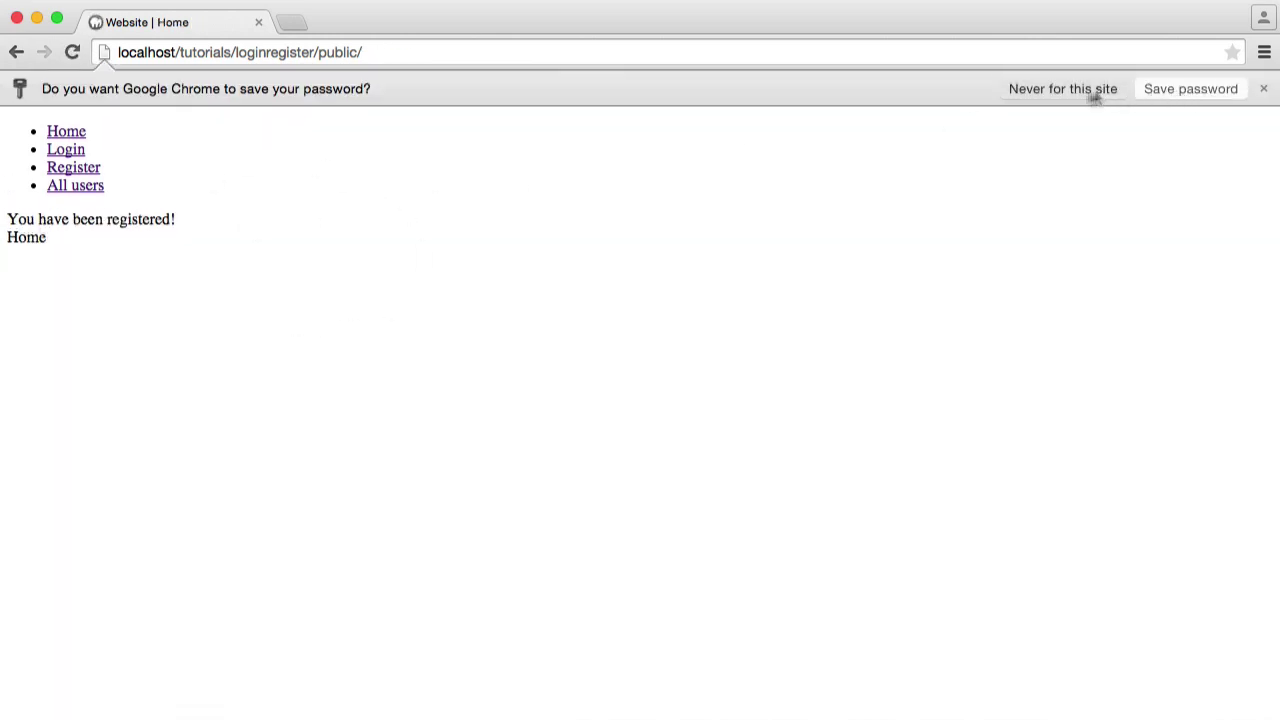
Dismiss the save-password offer and check the 'You have been registered!' message
left_click(1095, 90)
left_click_drag(9, 182, 200, 183)
left_click(237, 191)
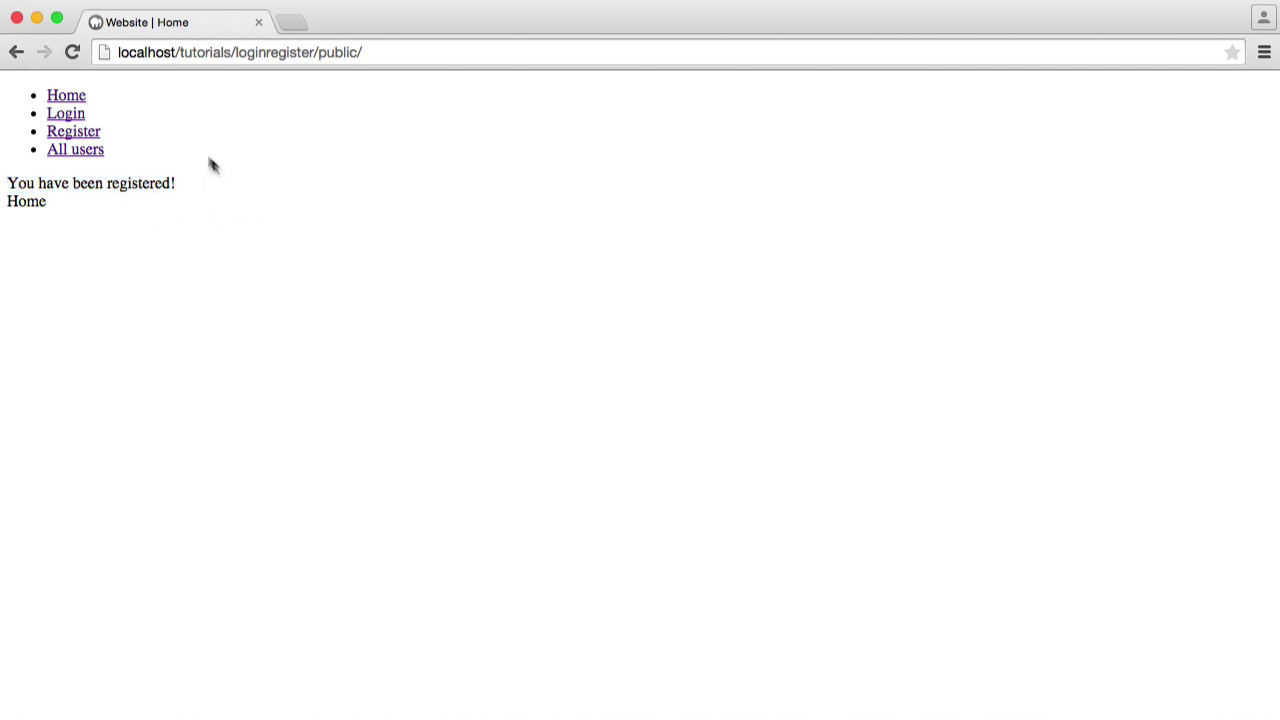
left_click_drag(8, 183, 185, 187)
left_click(185, 187)
Refresh the users table in Sequel Pro to show the newly registered row
left_click(435, 715)
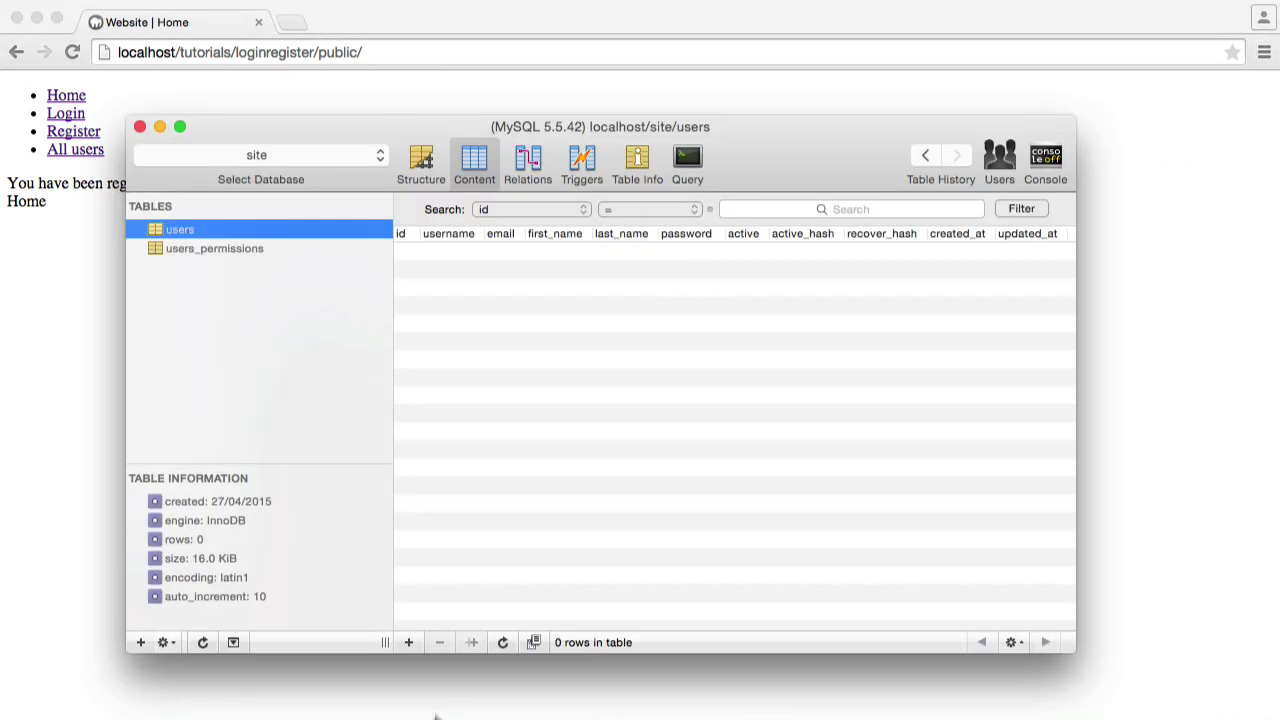
left_click(503, 642)
scroll(582, 252, "right", 1)
scroll(582, 252, "left", 1)
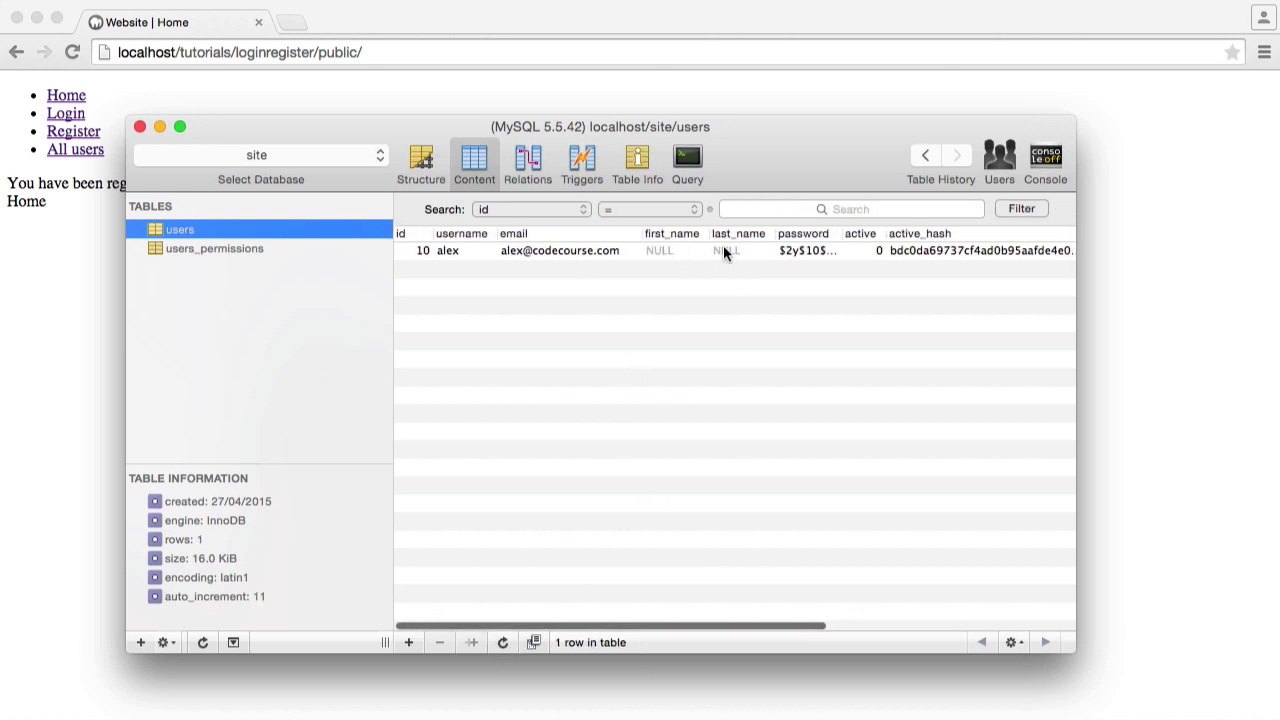
scroll(774, 281, "right", 2)
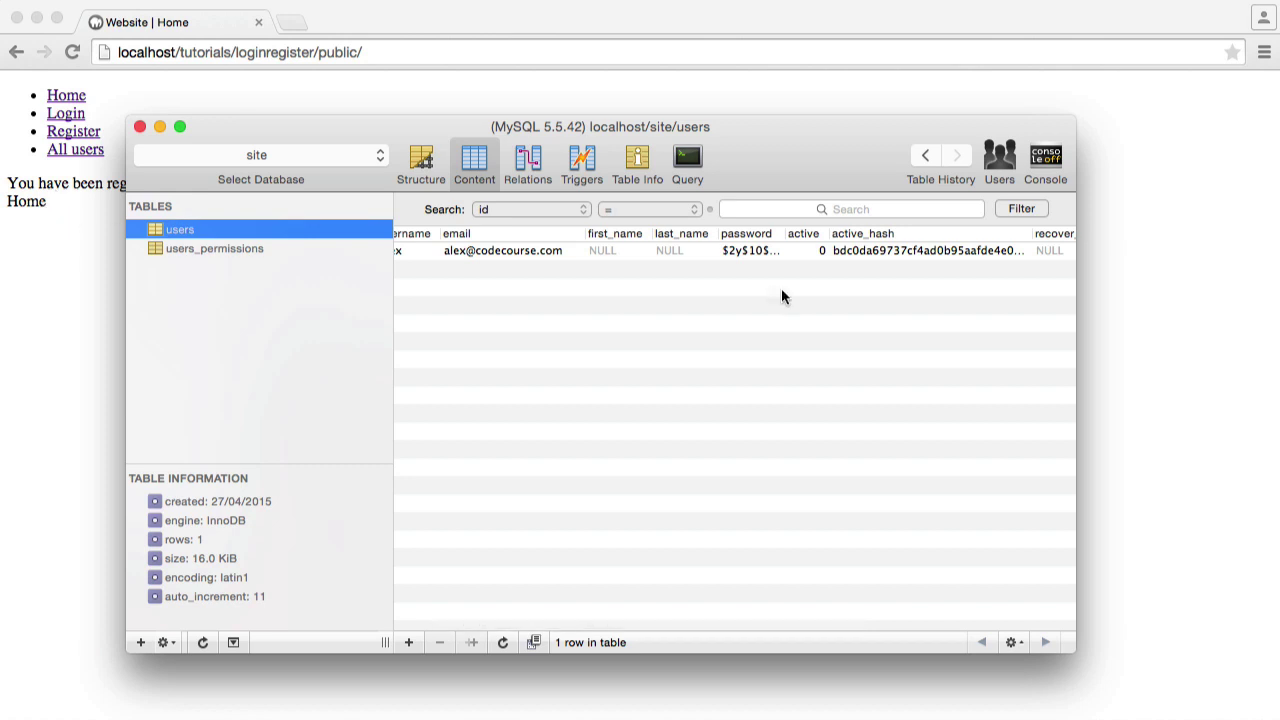
scroll(765, 297, "left", 2)
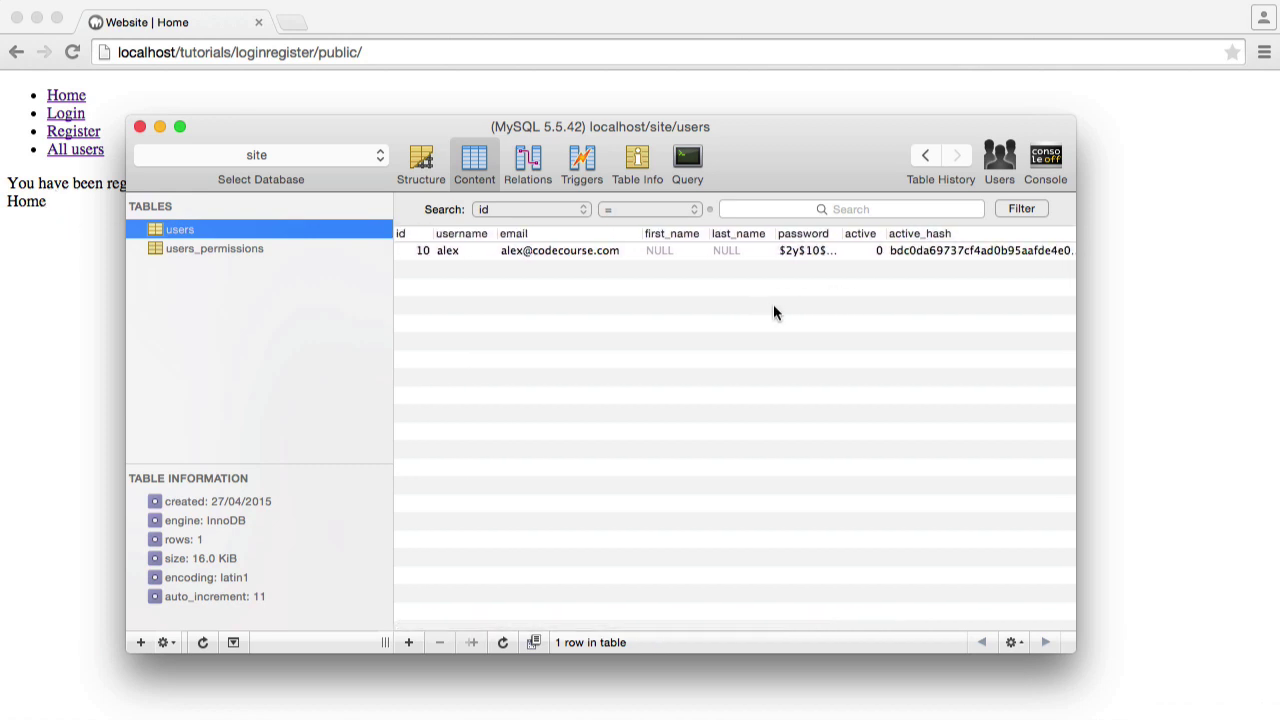
scroll(774, 306, "right", 5)
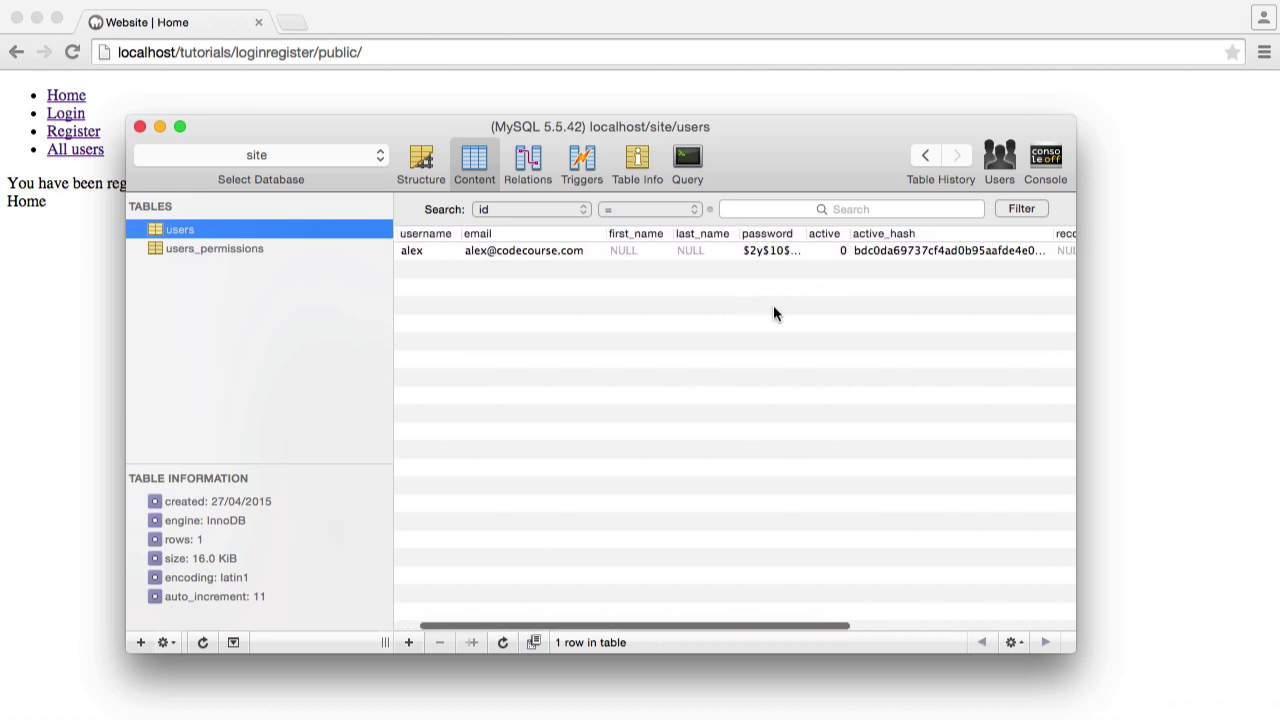
scroll(808, 305, "right", 8)
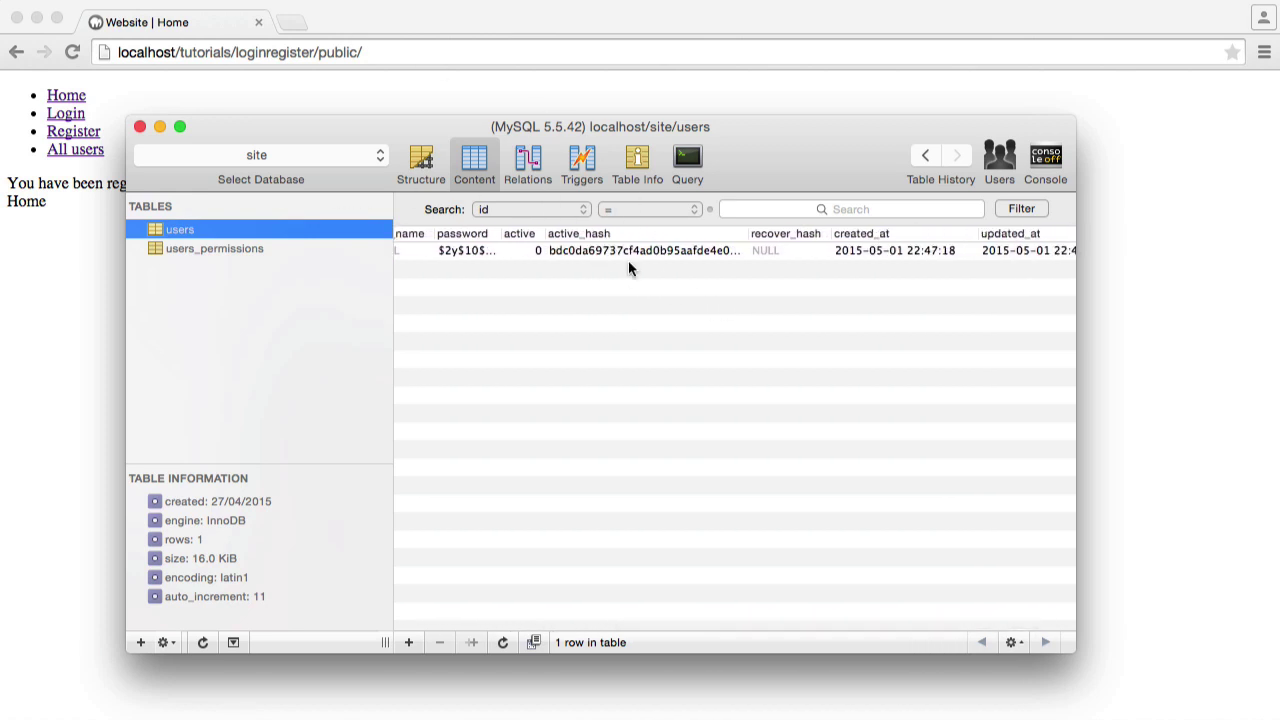
scroll(666, 281, "right", 3)
Set the new user's active value to 1
double_click(533, 248)
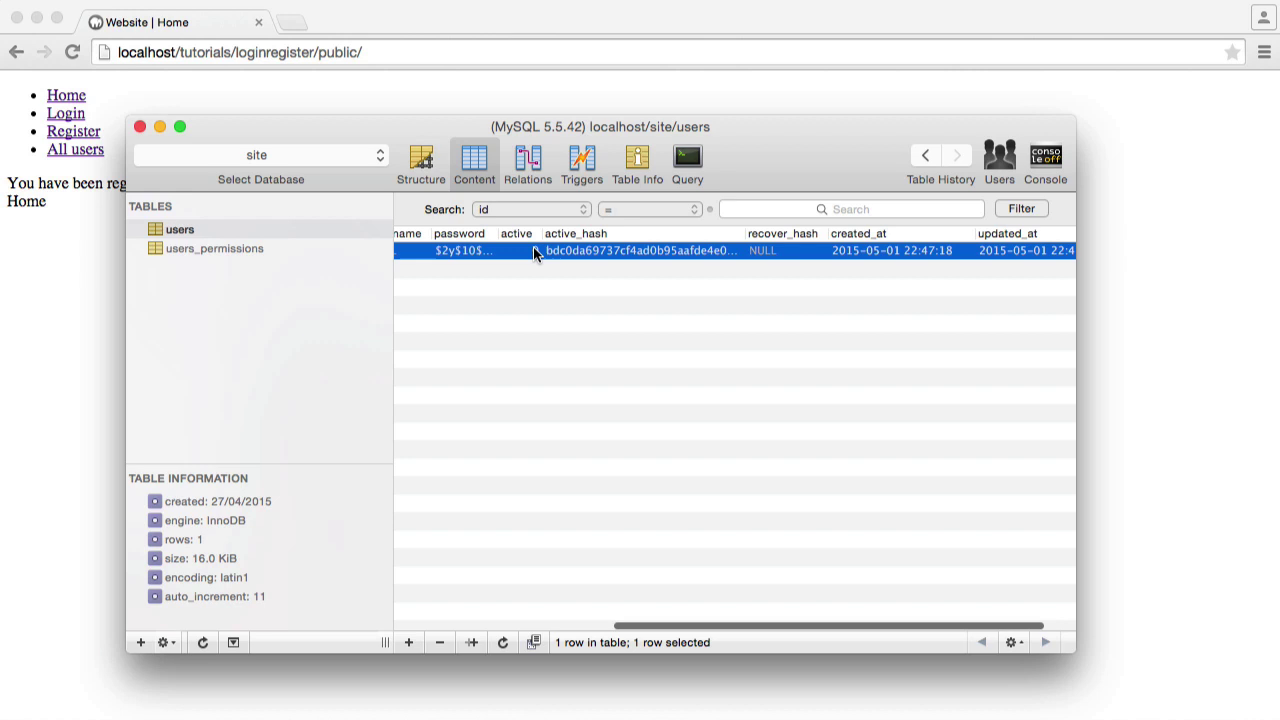
type("1")
key("Return")
scroll(507, 260, "left", 10)
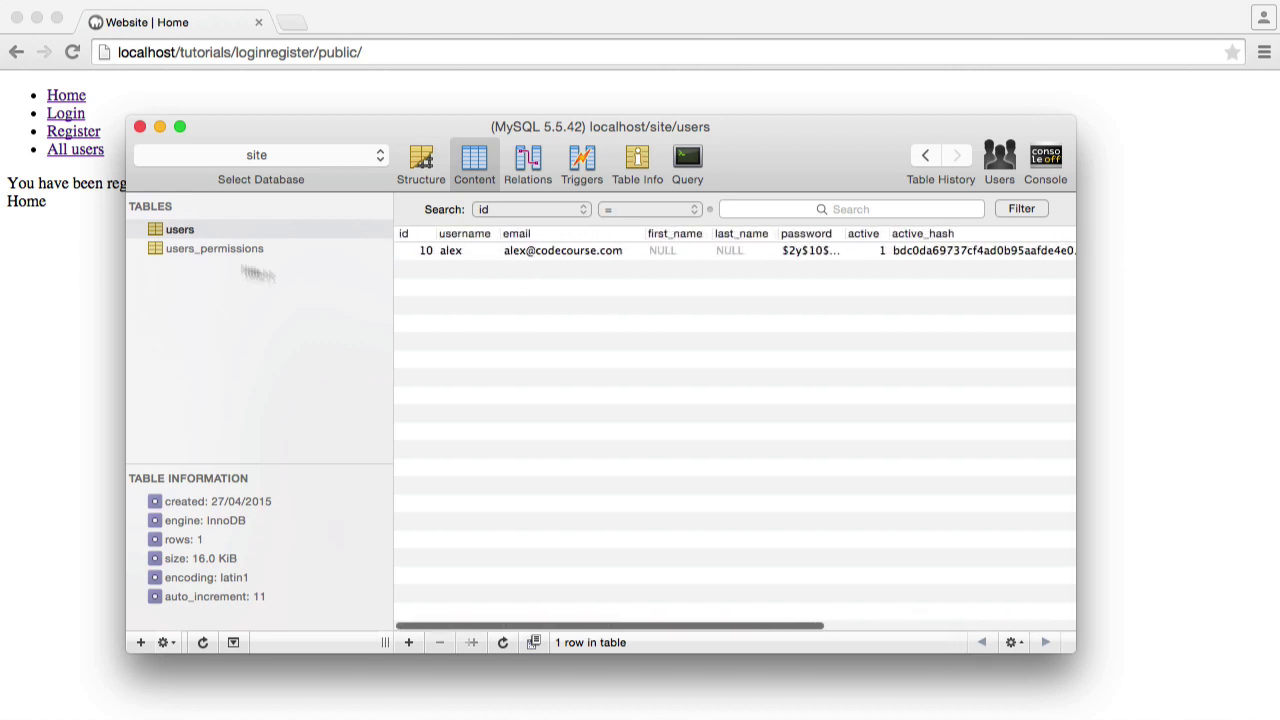
Open users_permissions and inspect the user's is_admin value, leaving it at 0
left_click(211, 250)
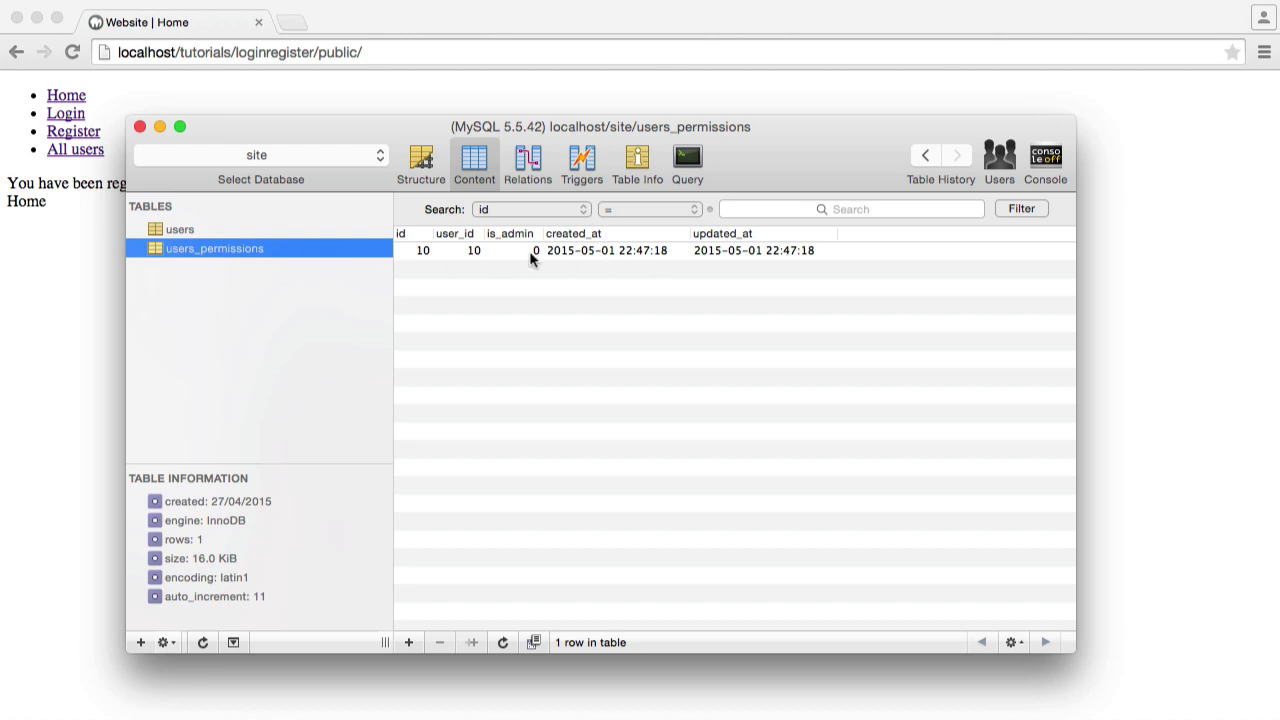
left_click(536, 250)
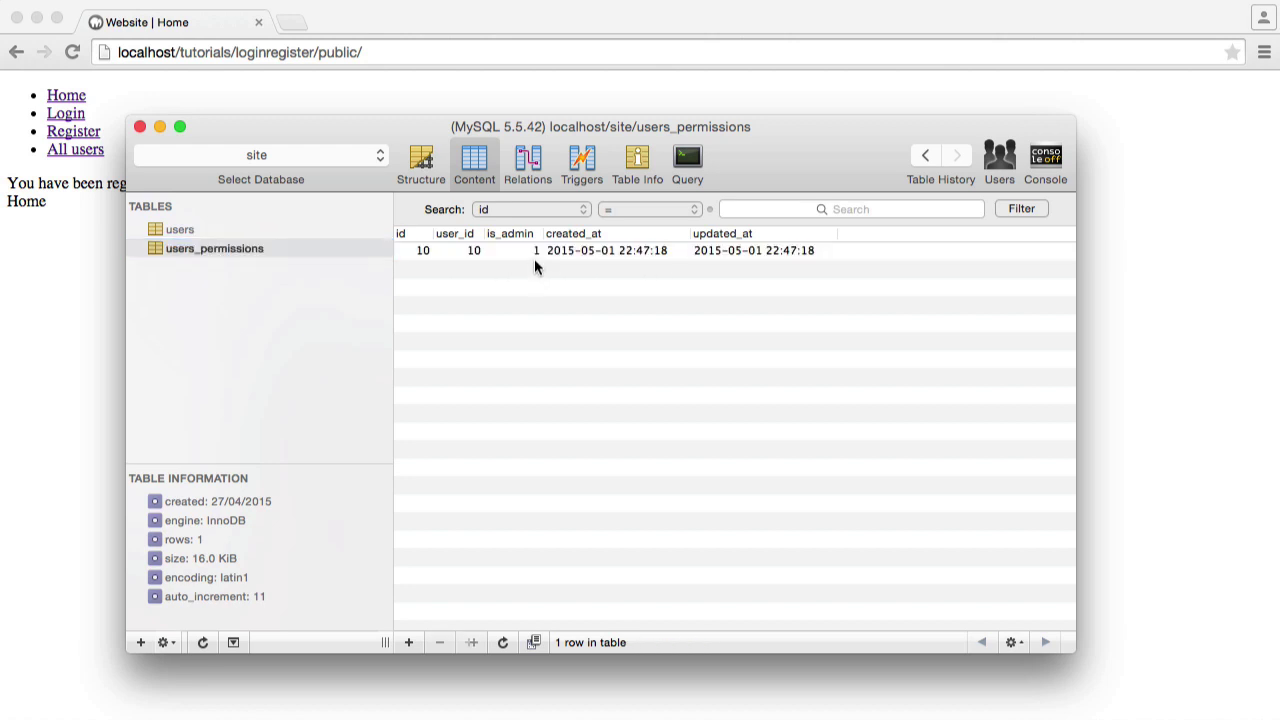
double_click(538, 252)
left_click(611, 321)
Open the Login page, enter the account's email and password, and sign in
left_click(74, 329)
left_click(64, 113)
left_click(171, 183)
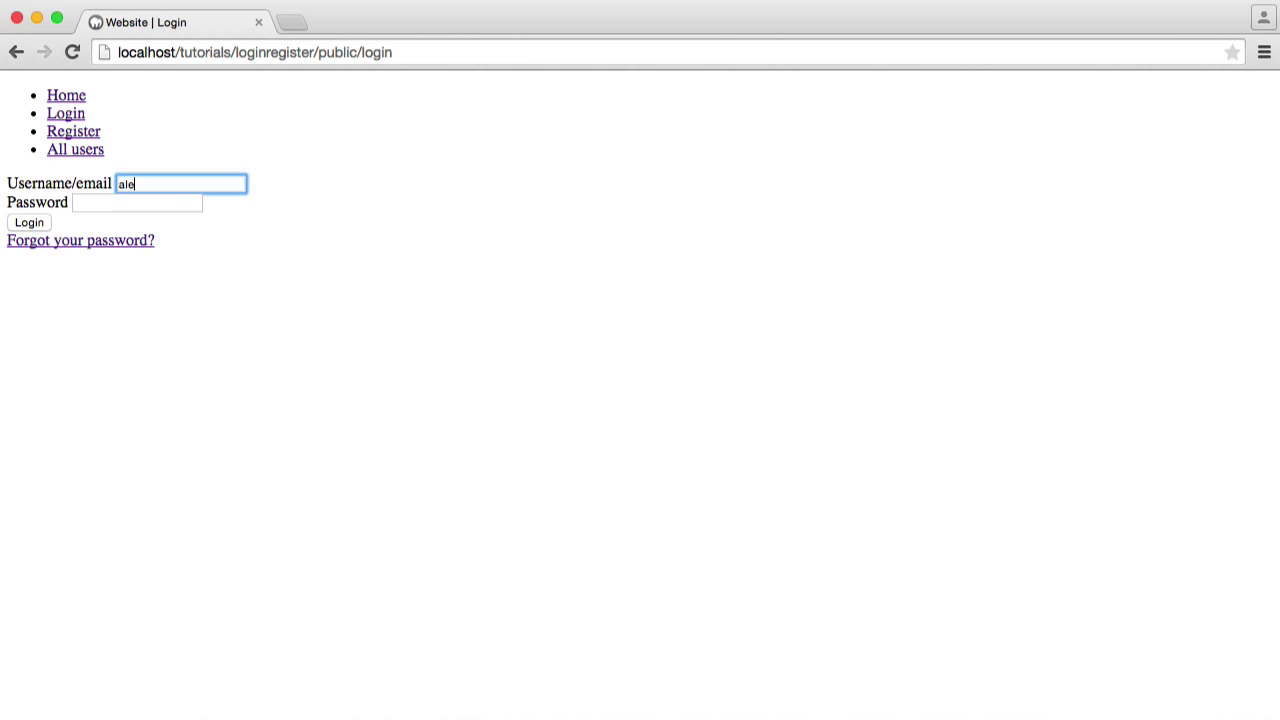
key("Tab")
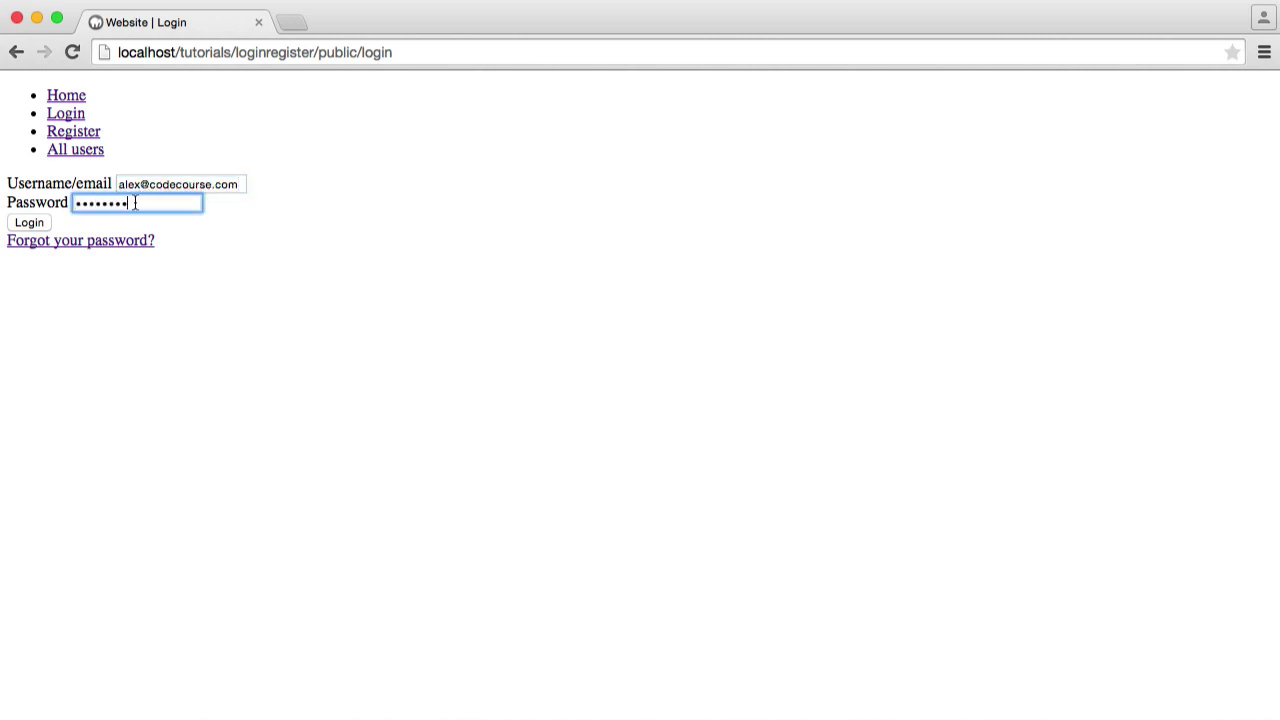
left_click(30, 222)
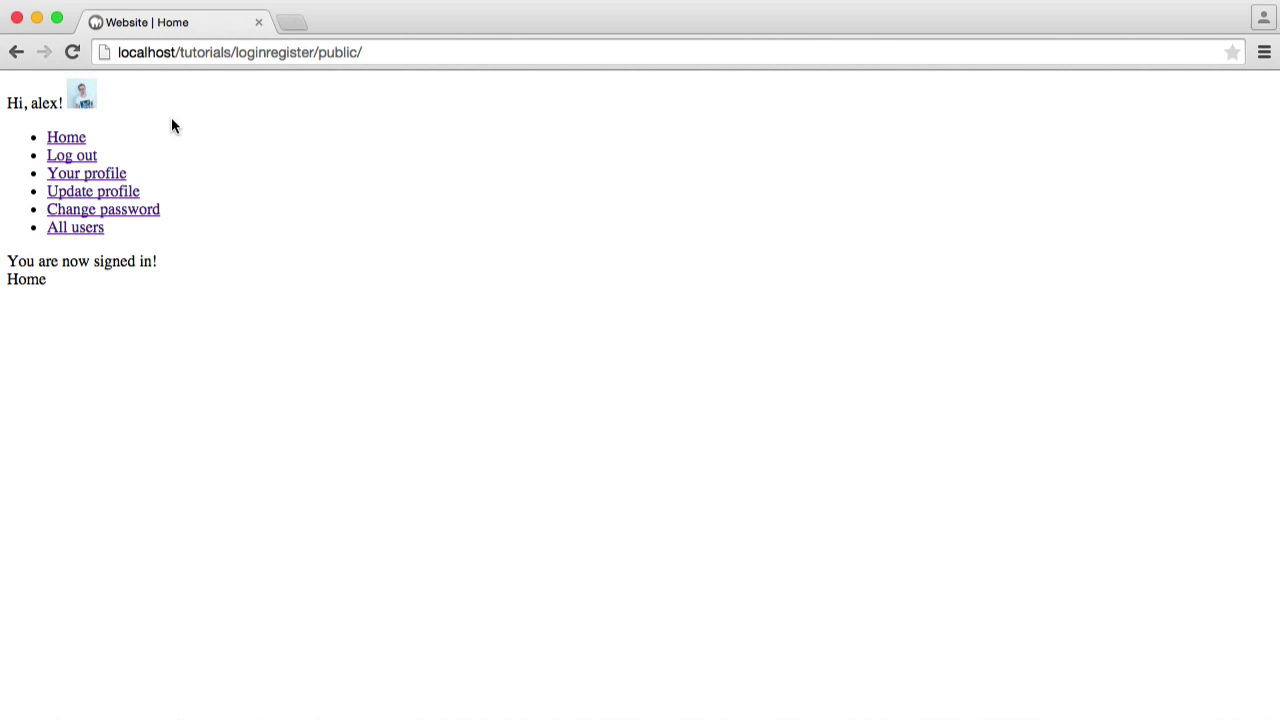
Reload Home, view the email on 'Your profile', then open the Update profile form
left_click(70, 140)
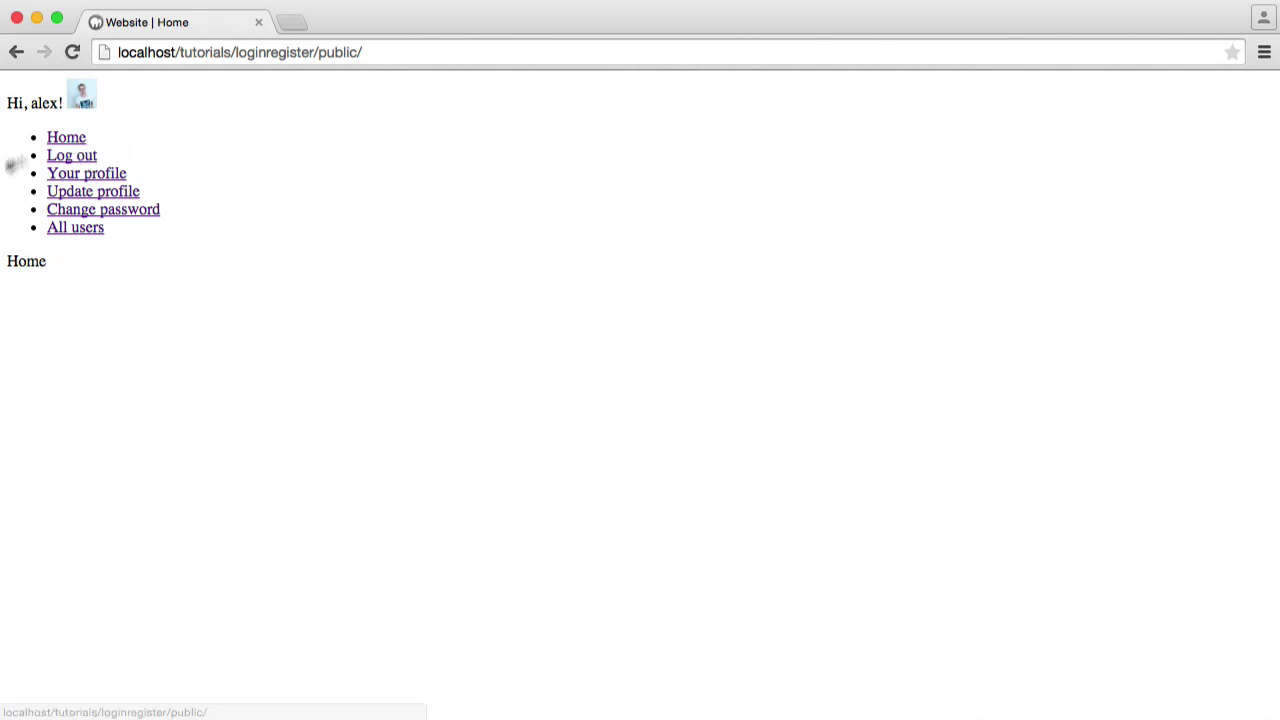
left_click(115, 180)
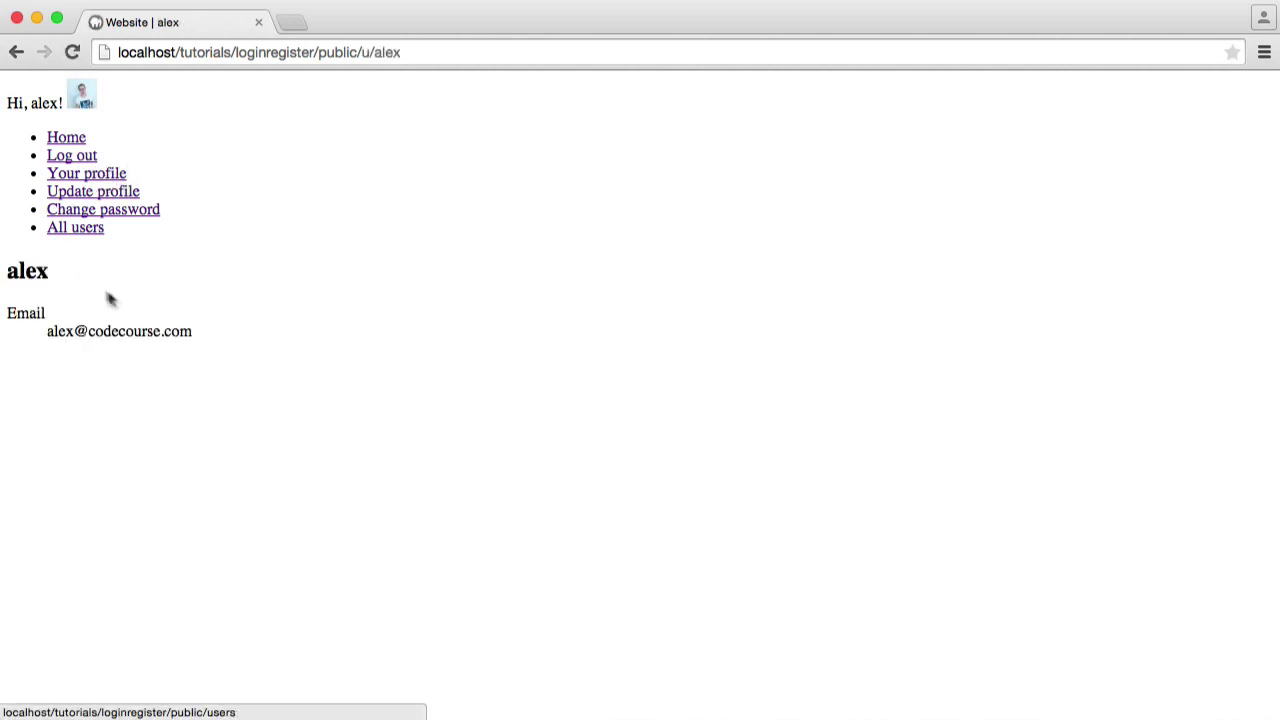
left_click_drag(22, 322, 207, 359)
left_click(251, 352)
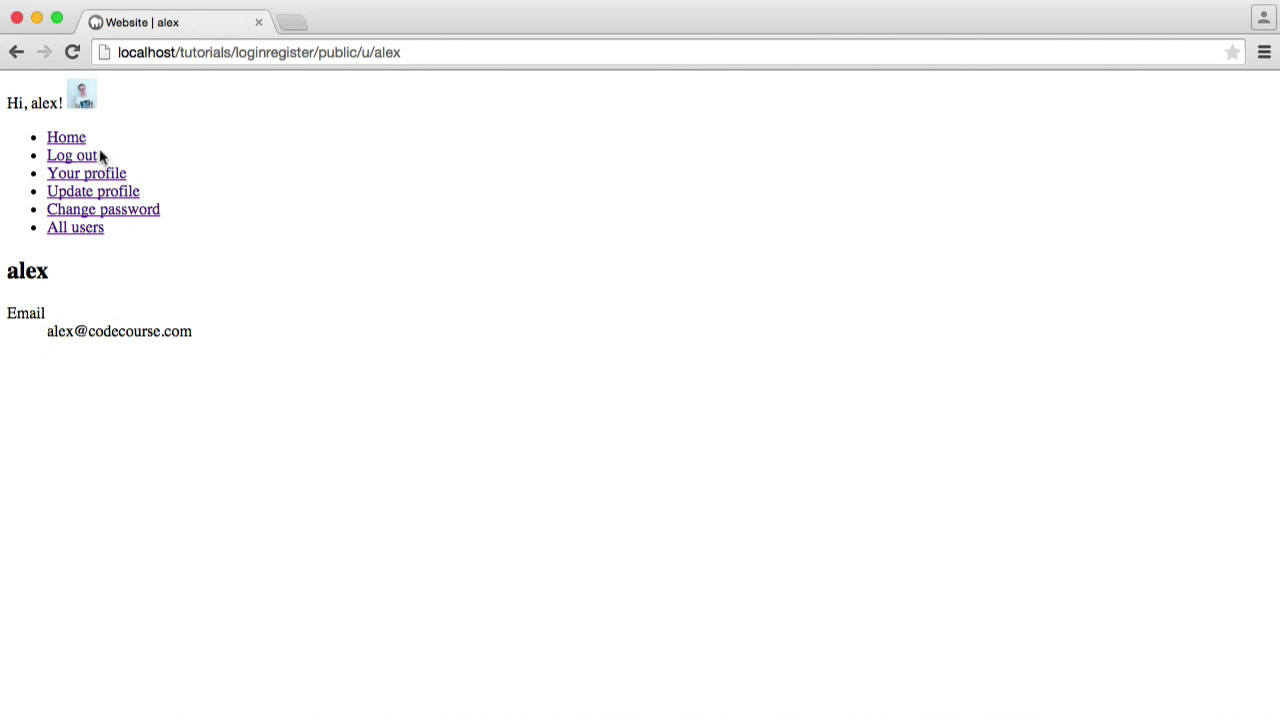
left_click(112, 196)
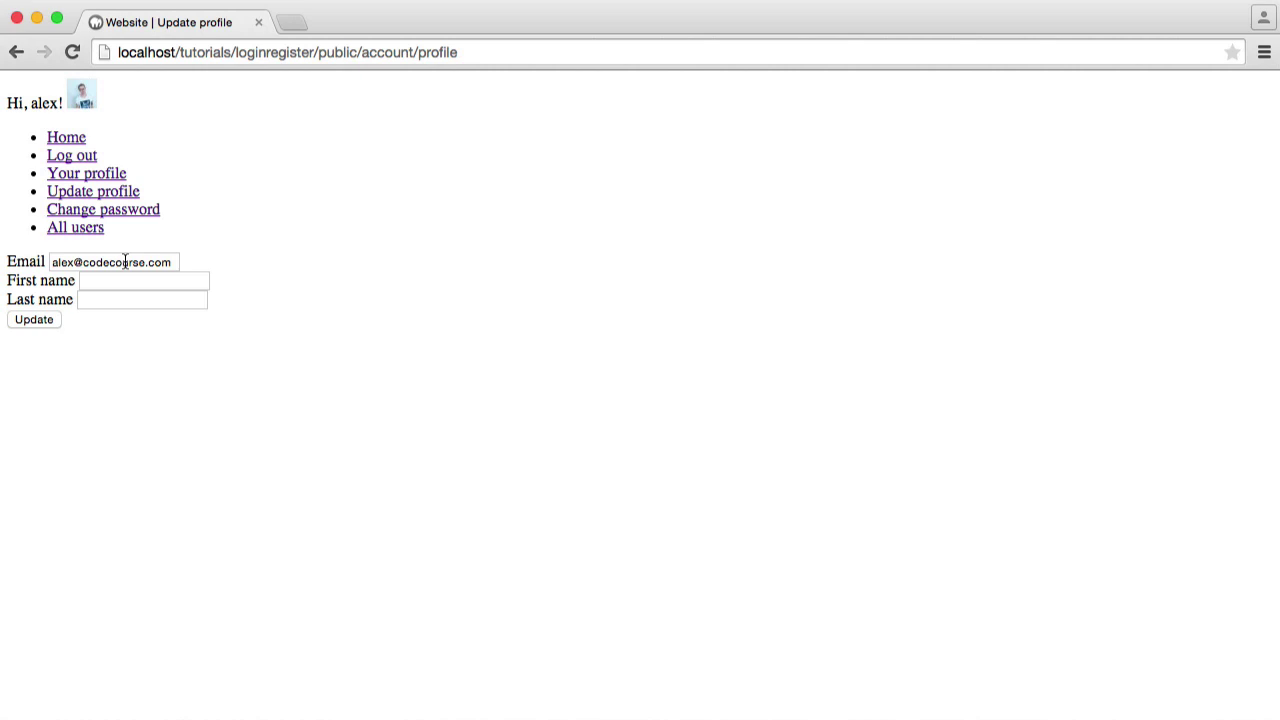
Enter the user's first and last name in the Update profile form and save
left_click(90, 175)
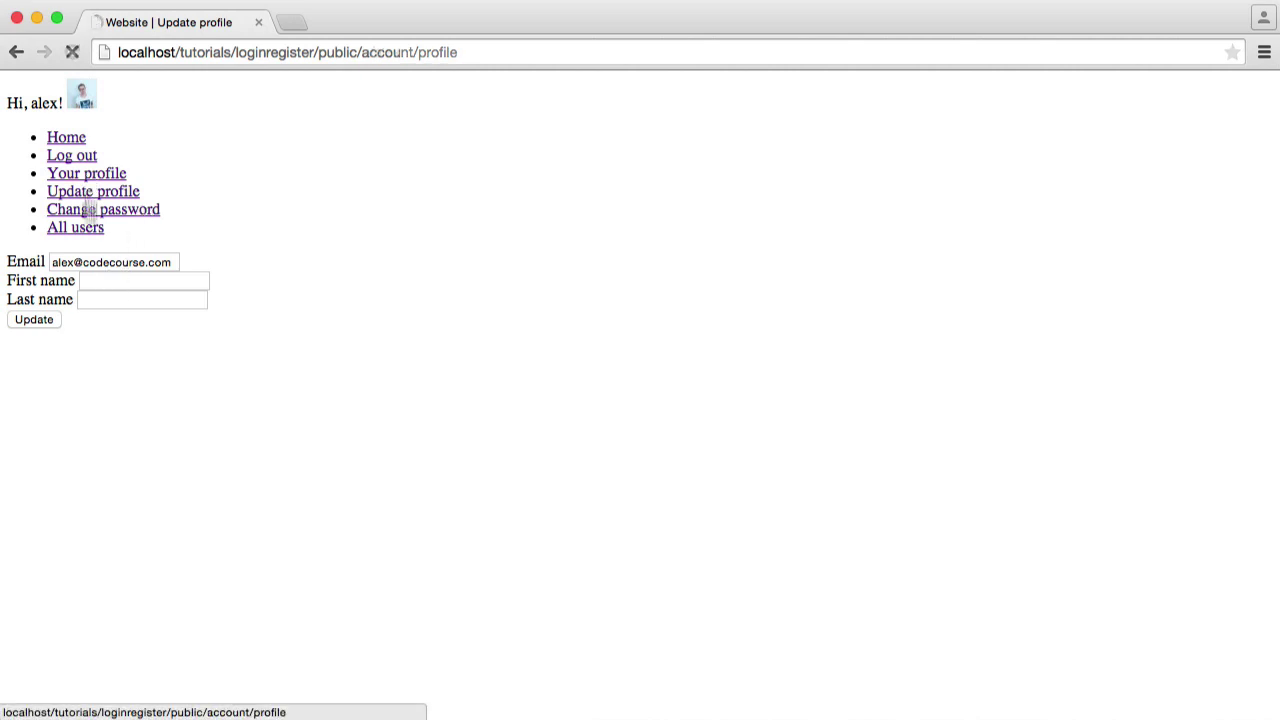
left_click(103, 195)
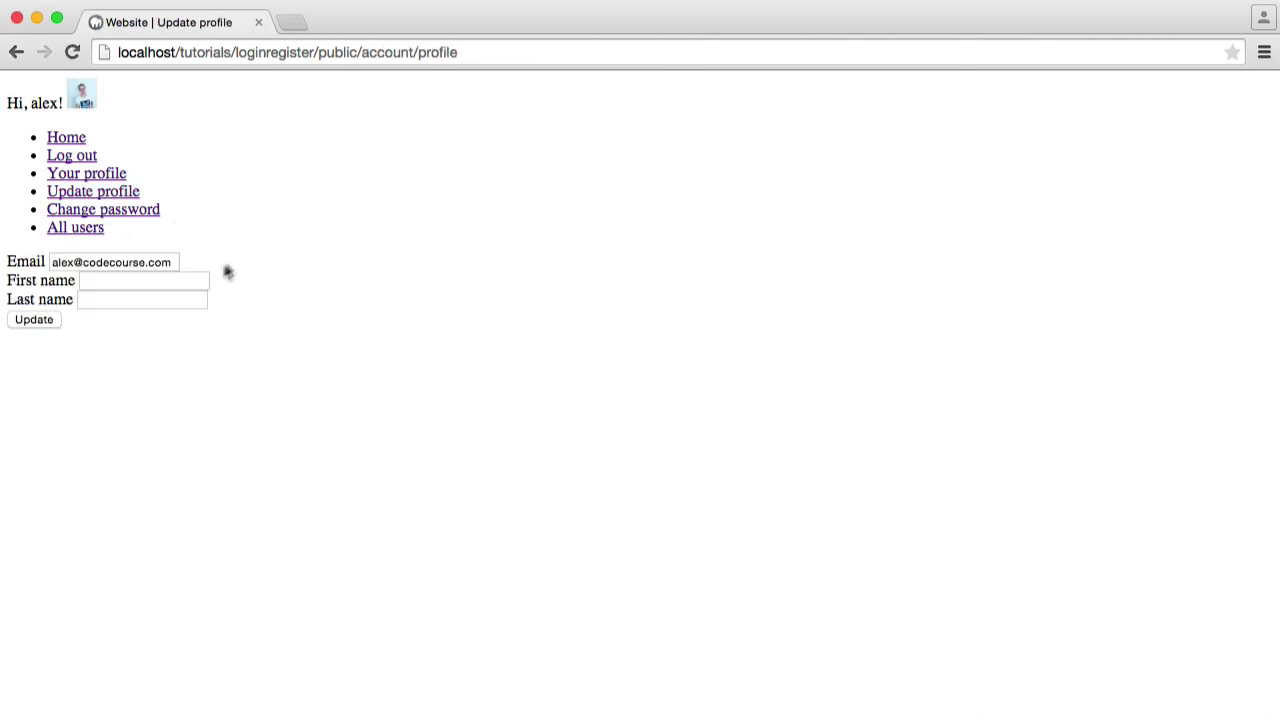
left_click(152, 284)
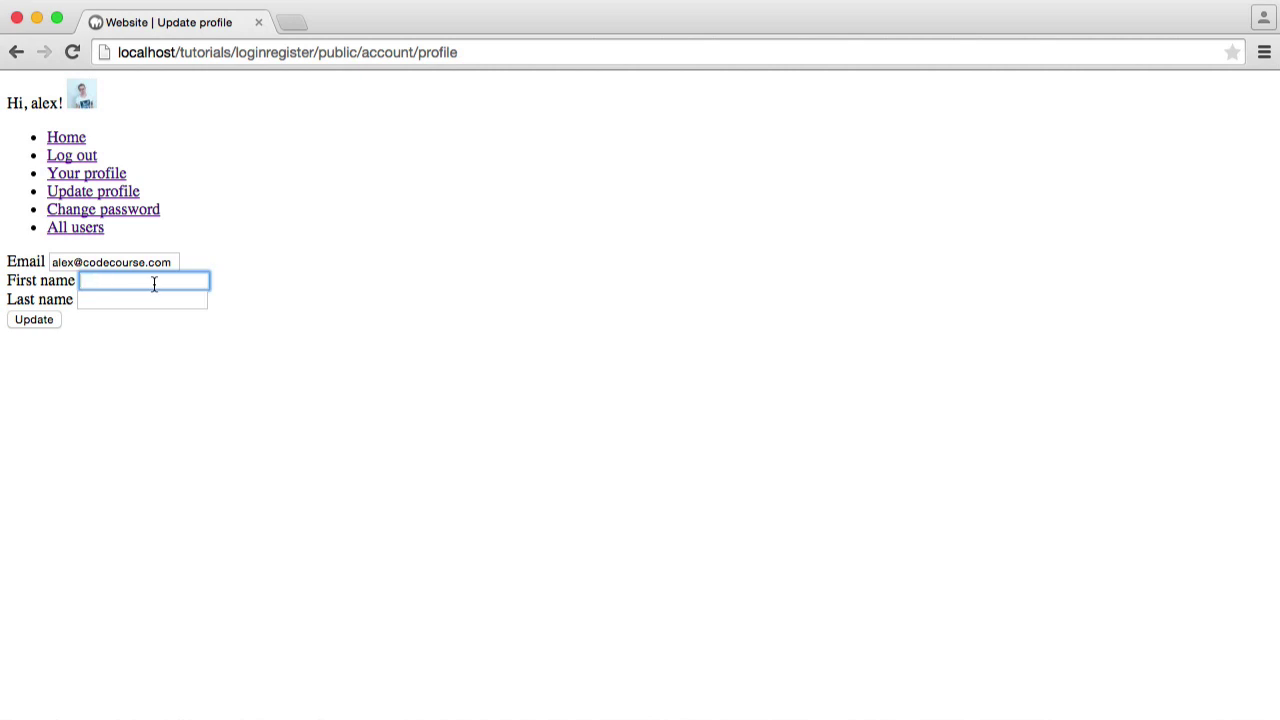
type("Alex")
key("Tab")
type("Gar")
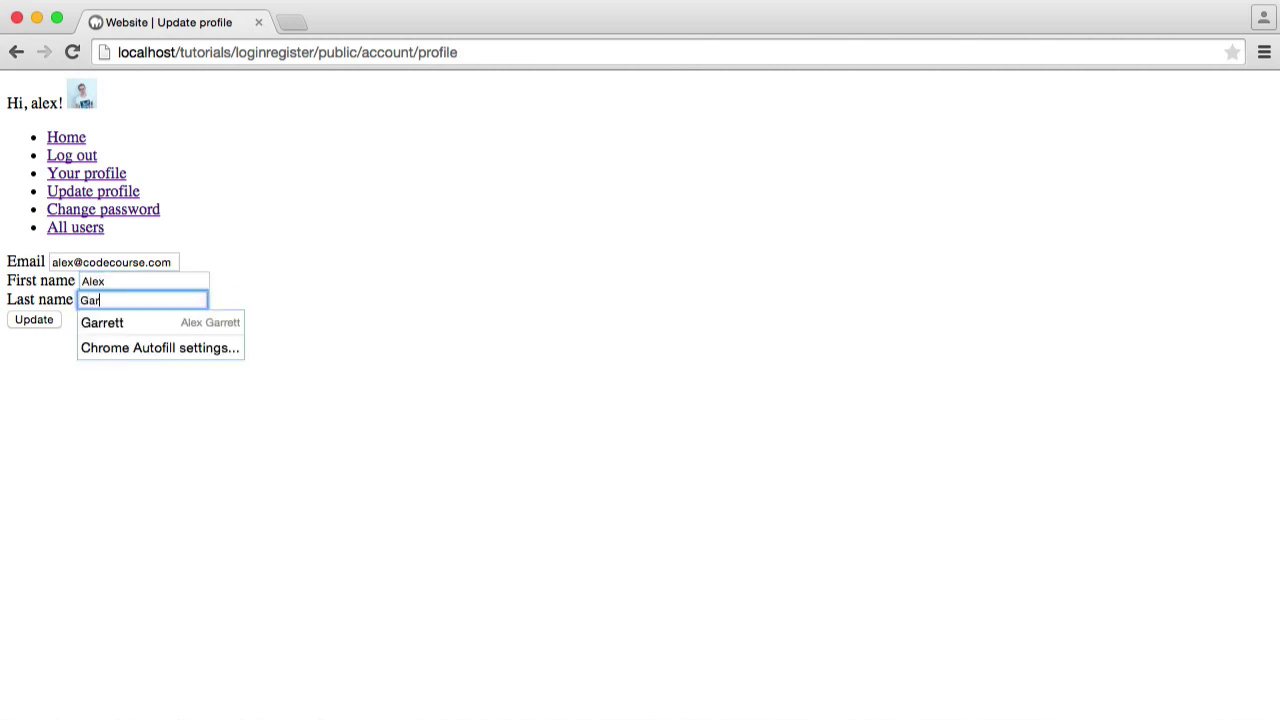
left_click(40, 320)
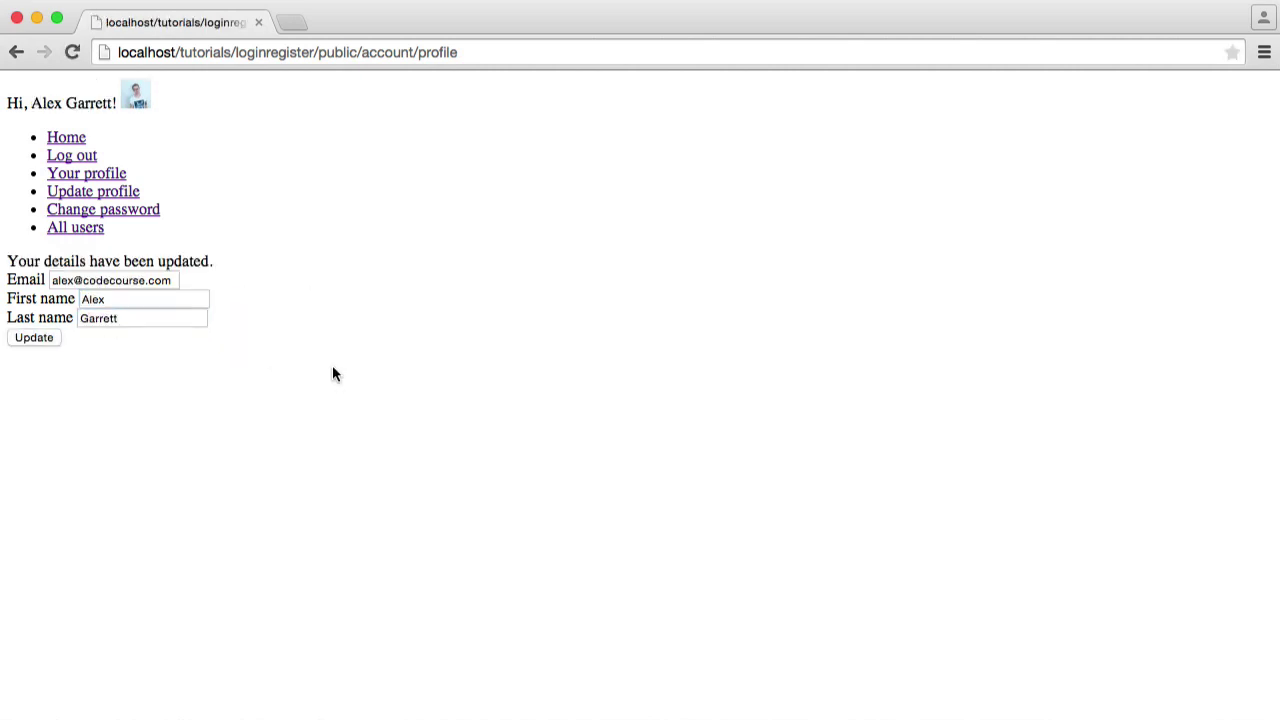
Check that the updated name now appears in the home page greeting
left_click_drag(28, 103, 114, 103)
left_click(114, 103)
left_click_drag(29, 103, 114, 103)
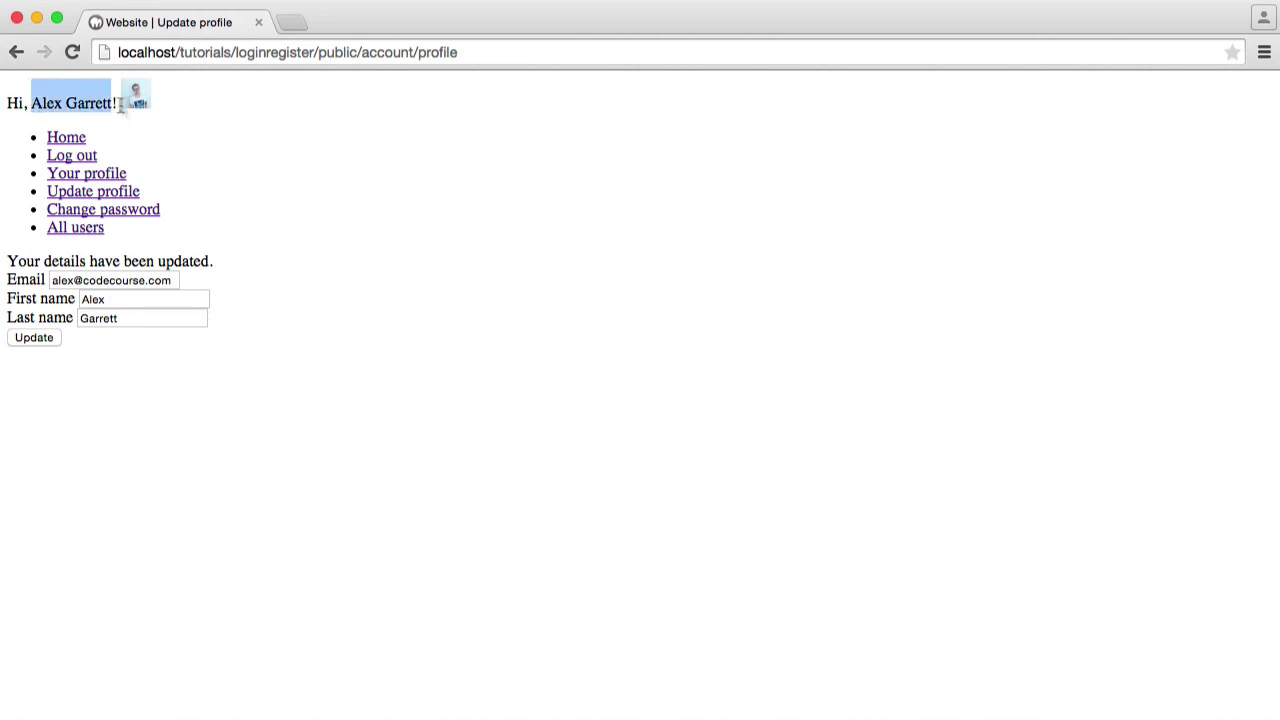
left_click(148, 122)
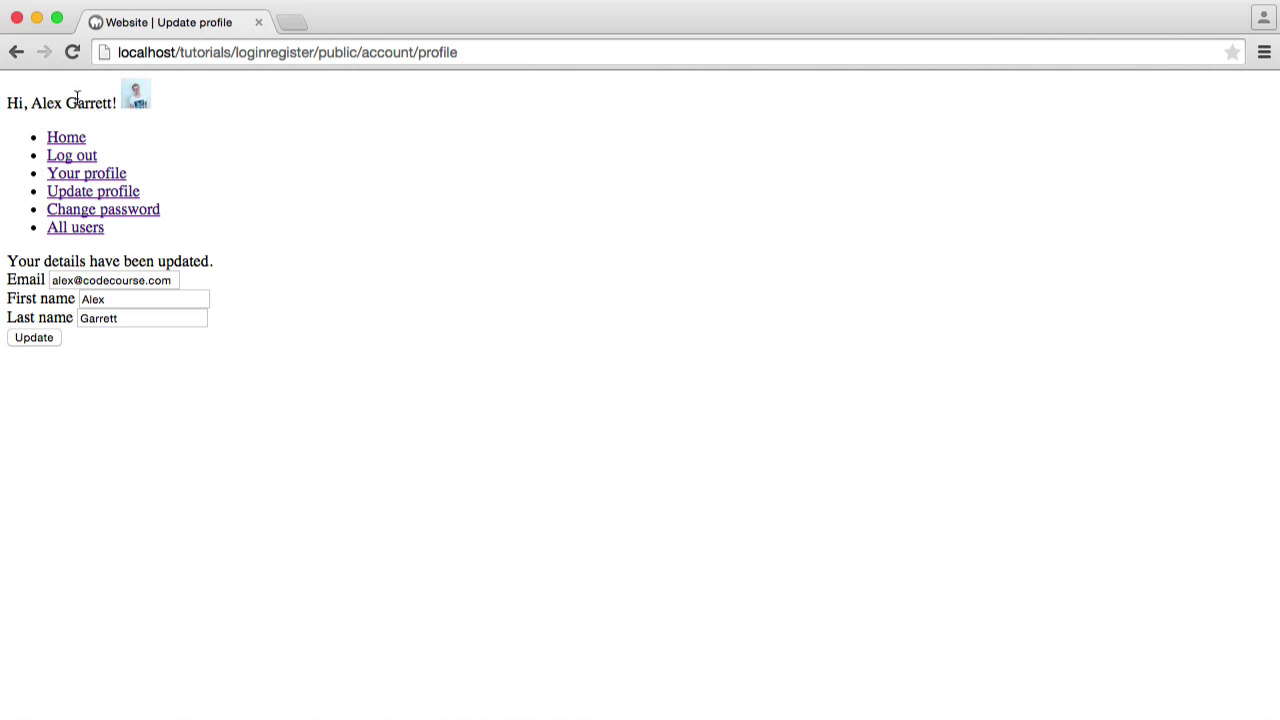
left_click_drag(34, 102, 118, 103)
left_click(262, 189)
left_click_drag(30, 102, 118, 104)
left_click(203, 136)
Open the profile page to confirm the new Full name entry
left_click(92, 181)
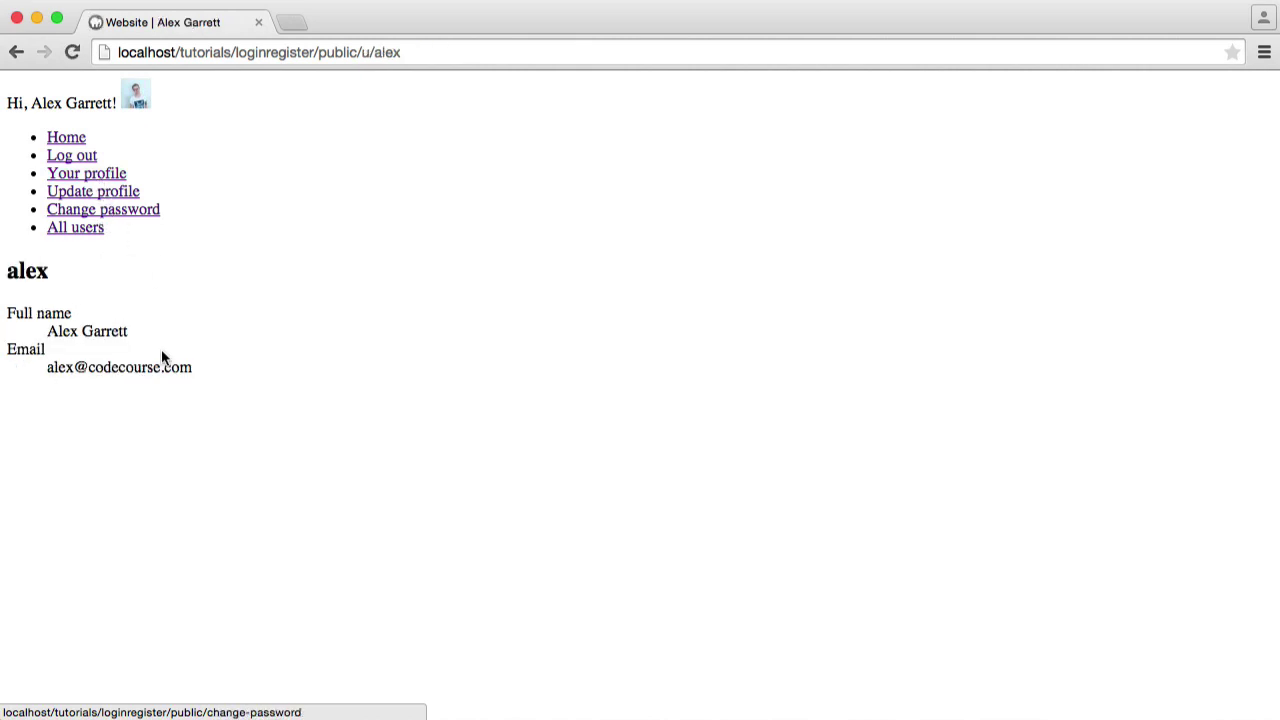
left_click_drag(8, 313, 112, 335)
left_click(172, 342)
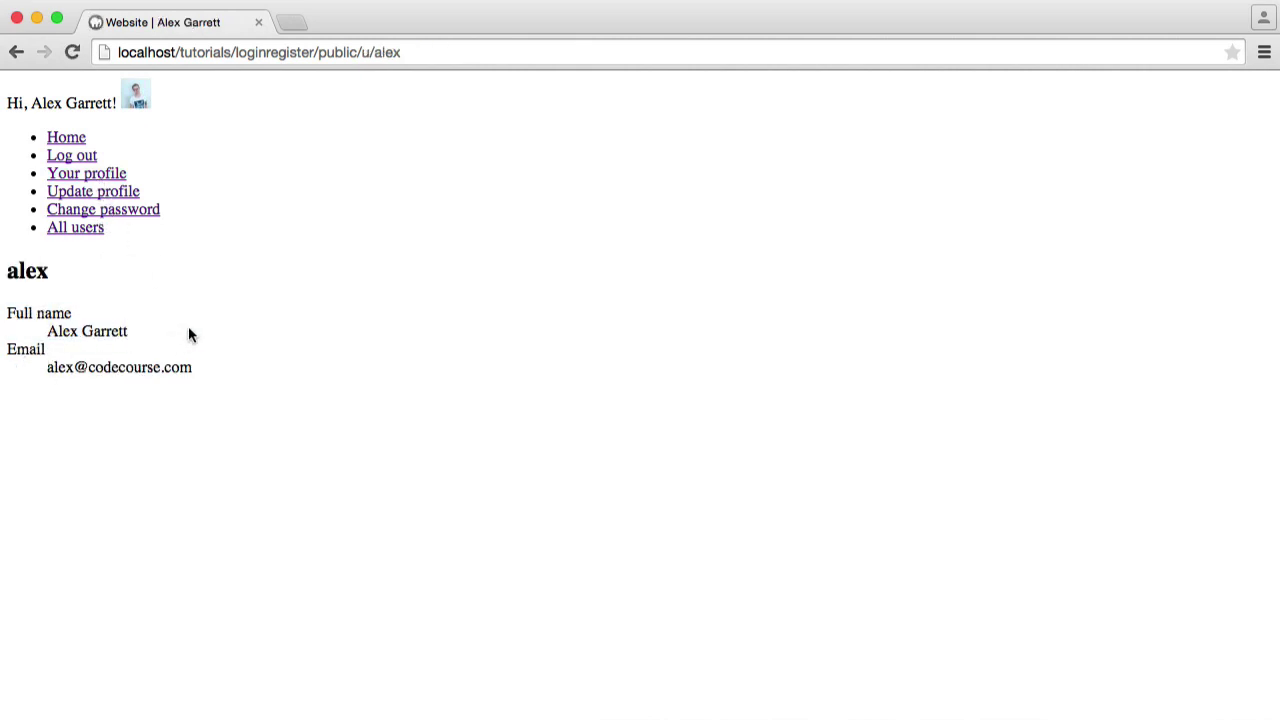
Change the account password by filling Old, New and Repeat password fields
left_click(114, 211)
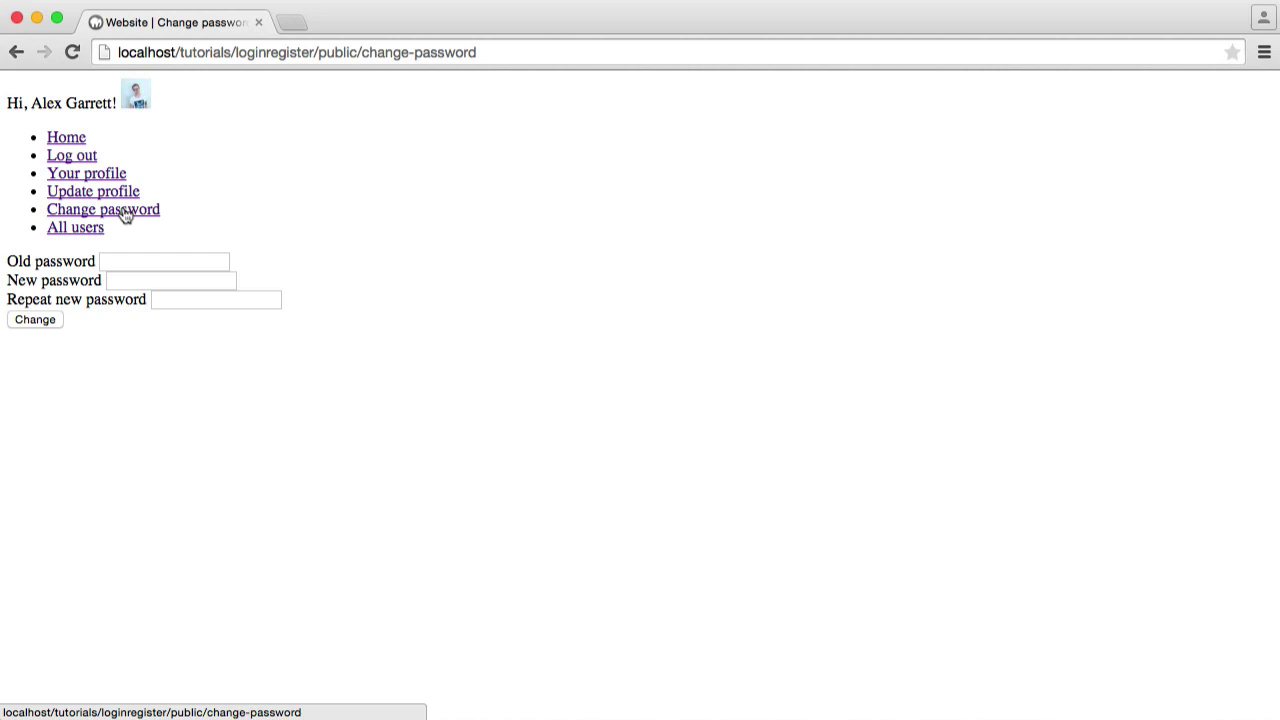
left_click(134, 262)
type("pass")
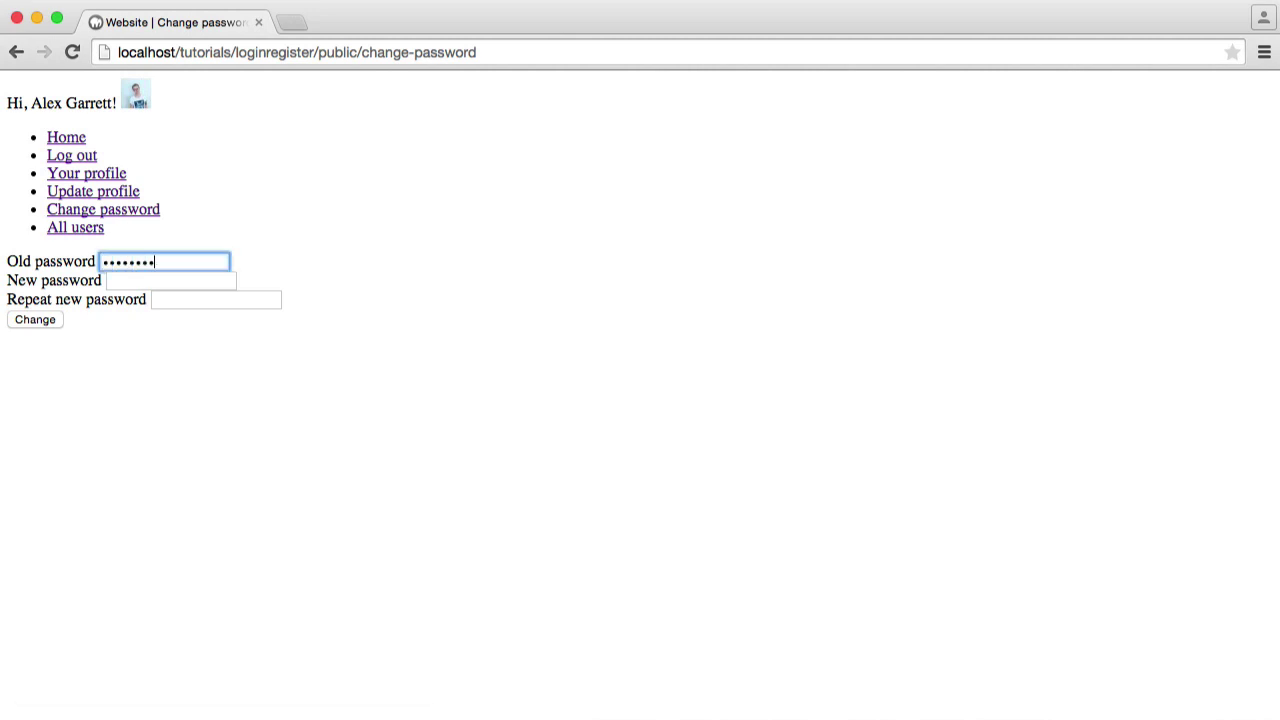
left_click(171, 280)
type("passwor")
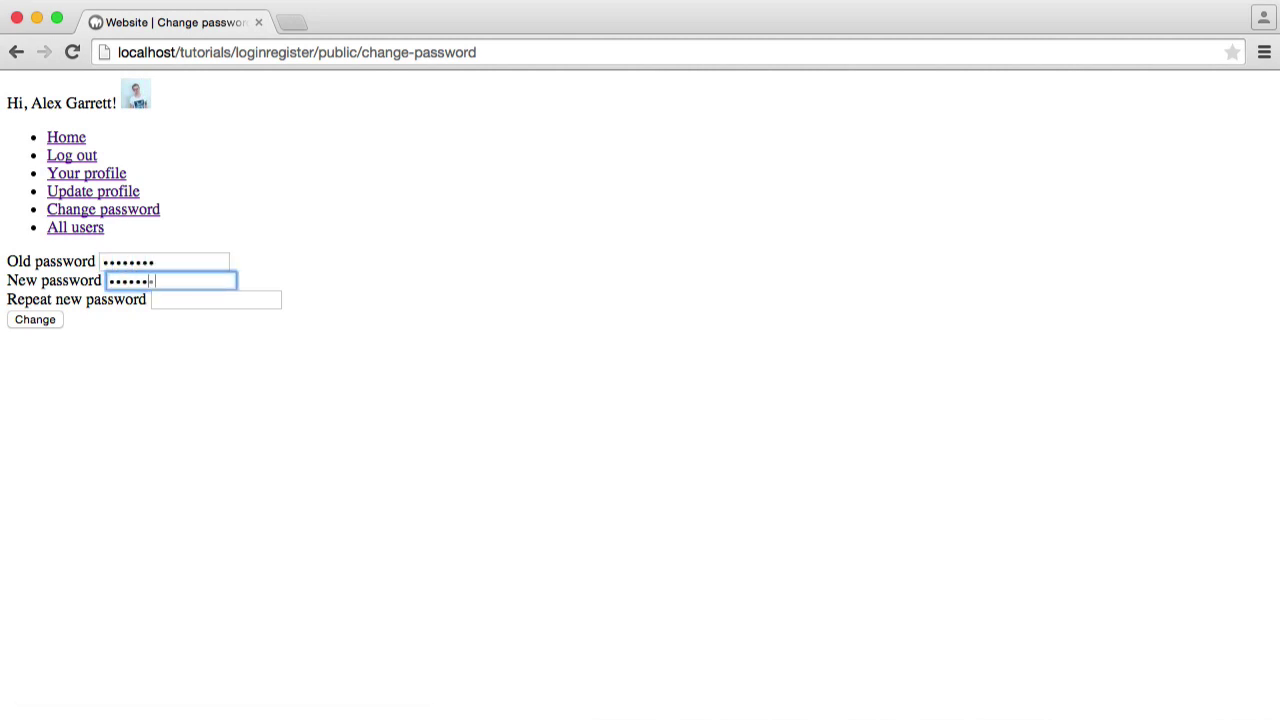
type("d")
left_click(155, 299)
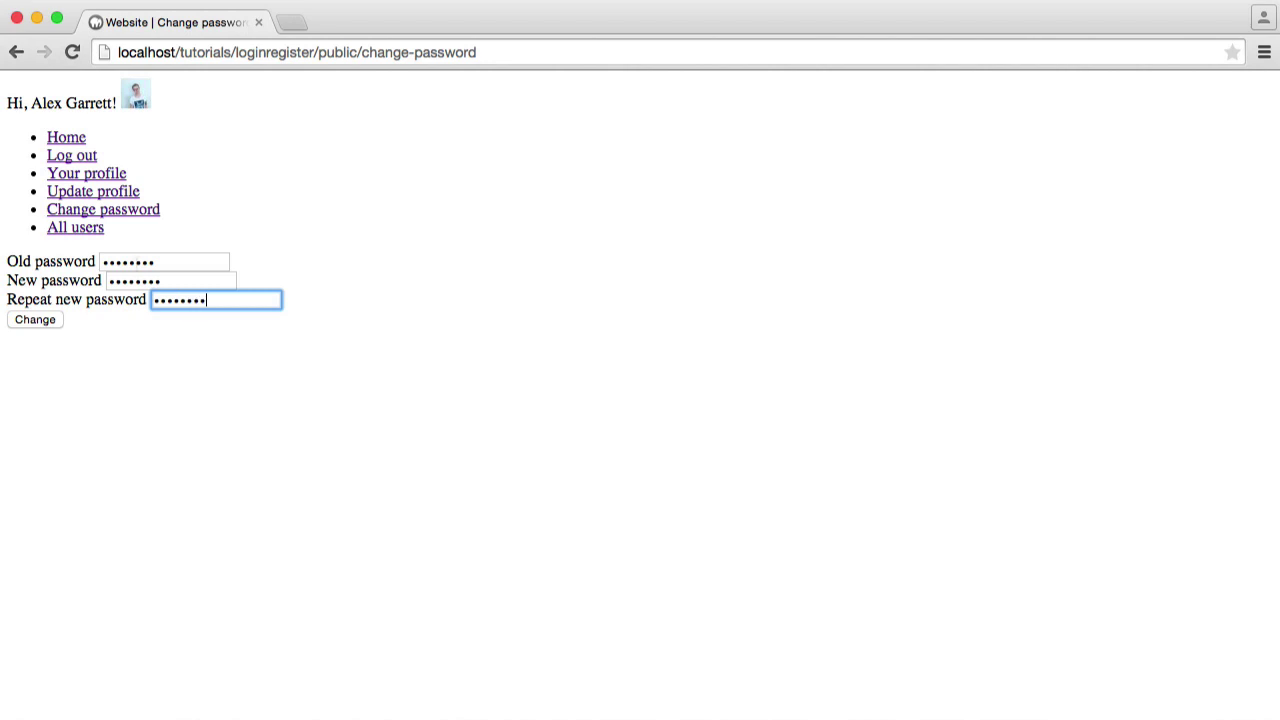
left_click(34, 321)
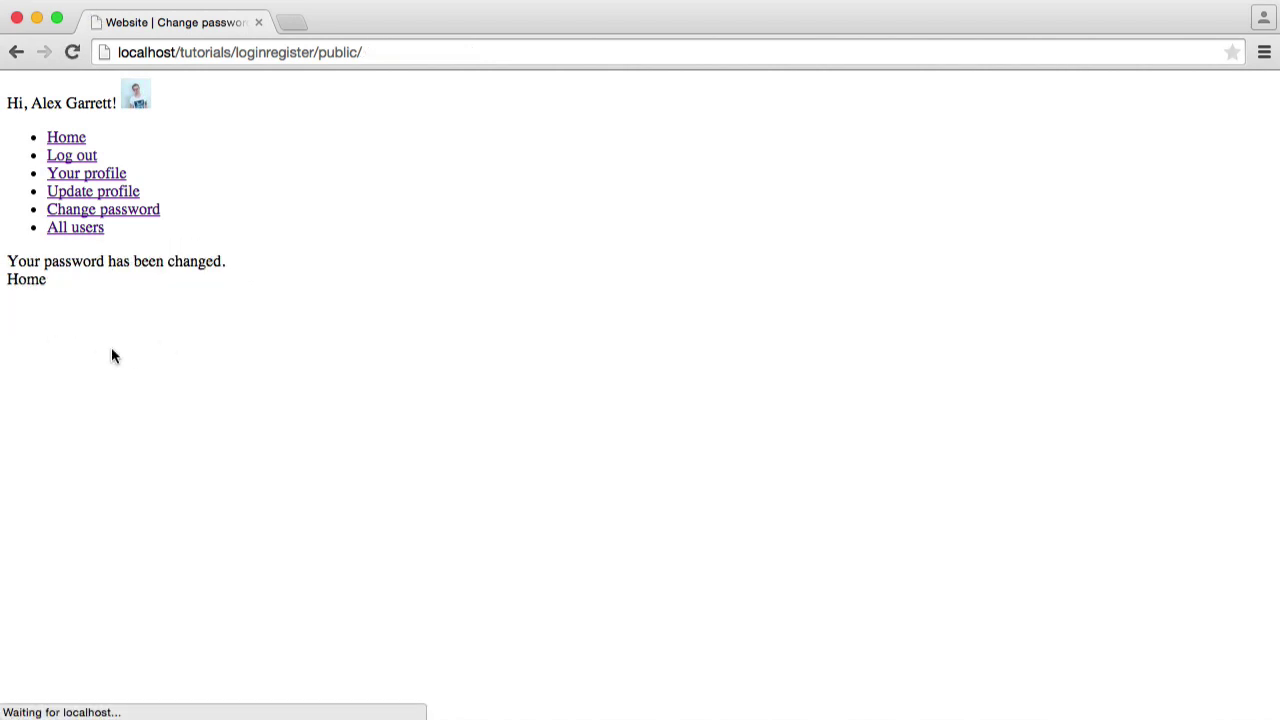
Browse from Home to All users, the user's profile, and back to All users
left_click(68, 140)
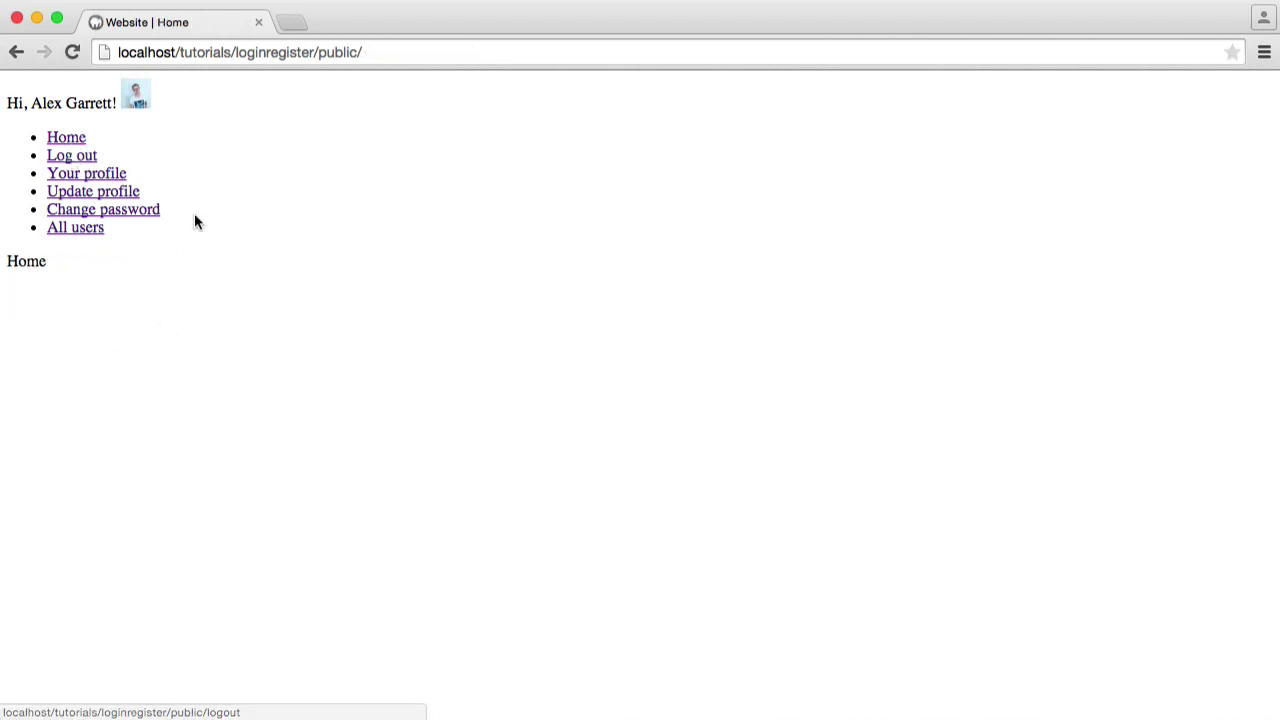
left_click(80, 230)
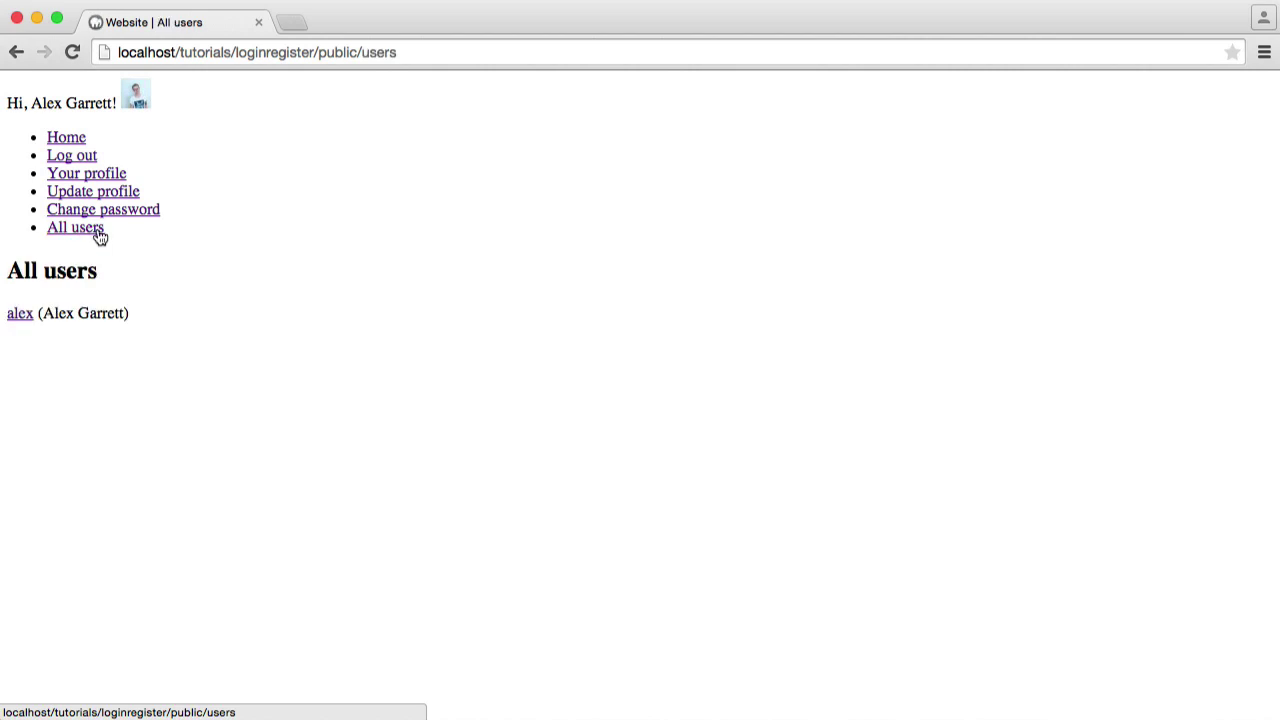
left_click(31, 315)
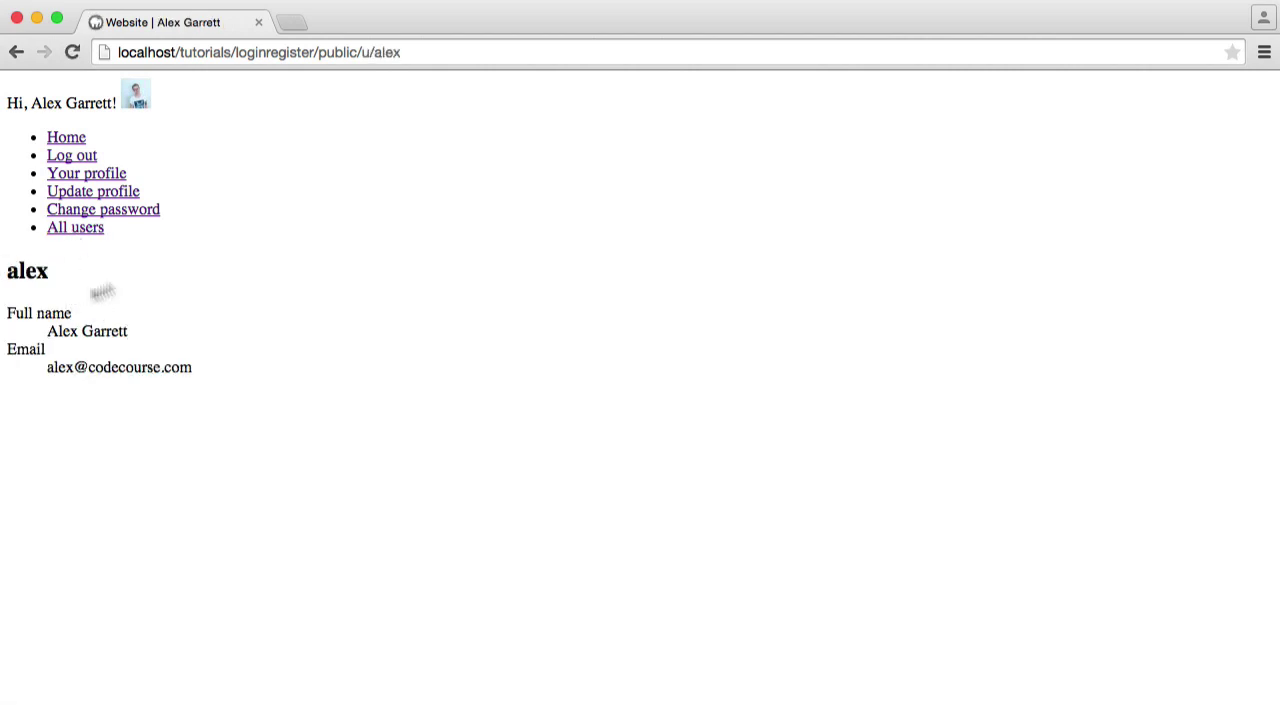
left_click(75, 228)
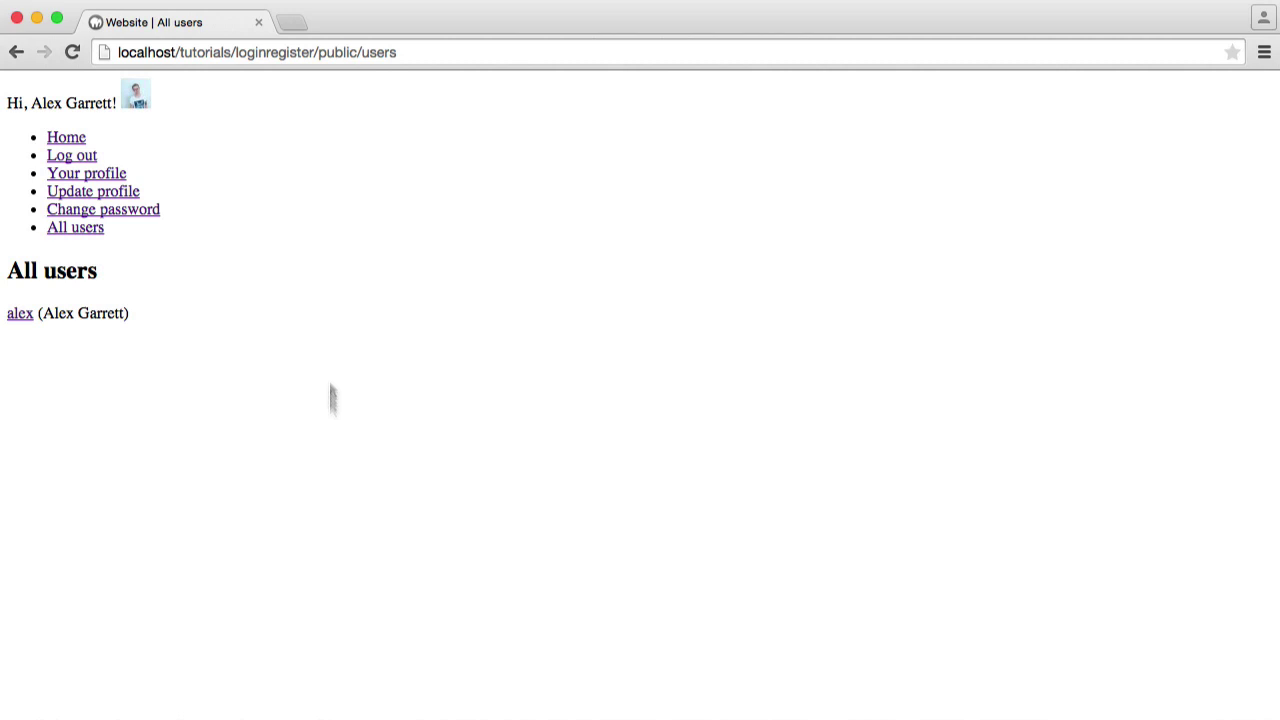
Set is_admin to 1 on the registered user's users_permissions row
key("super+Tab")
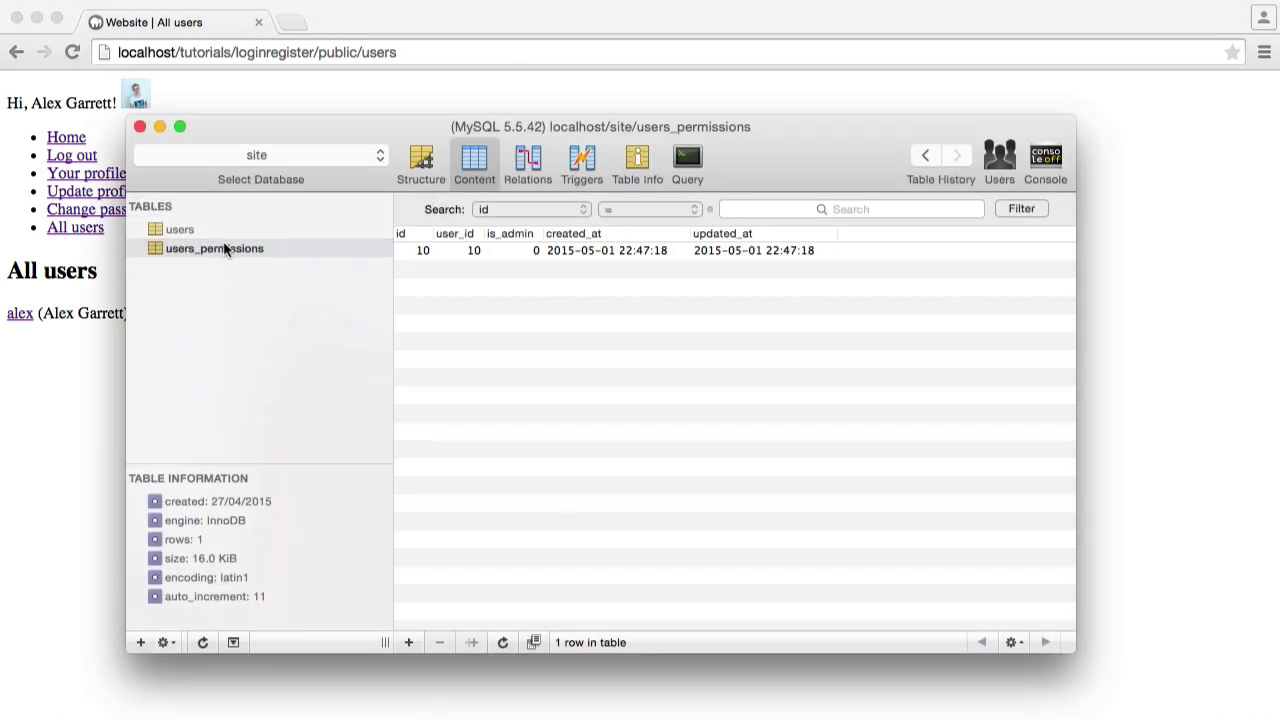
left_click(229, 249)
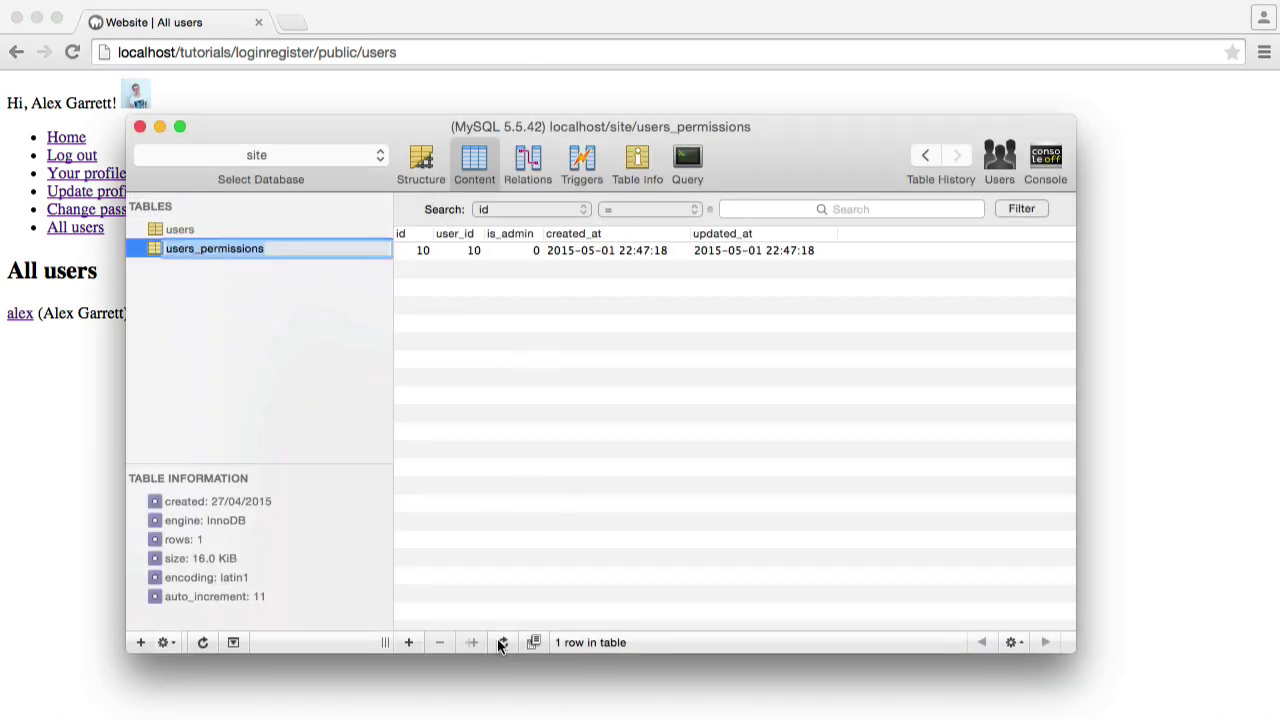
double_click(533, 250)
type("1")
key("Return")
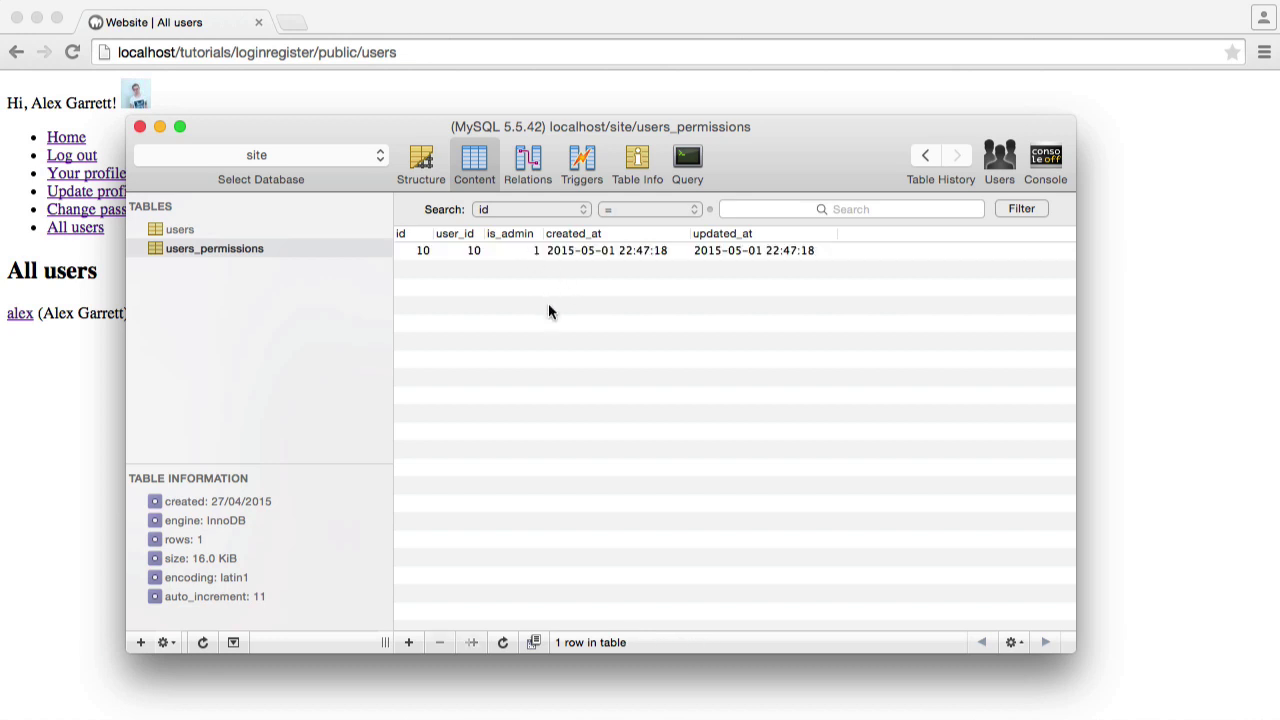
Back in Chrome, check the new (Admin) label beside the user on All users
left_click(95, 410)
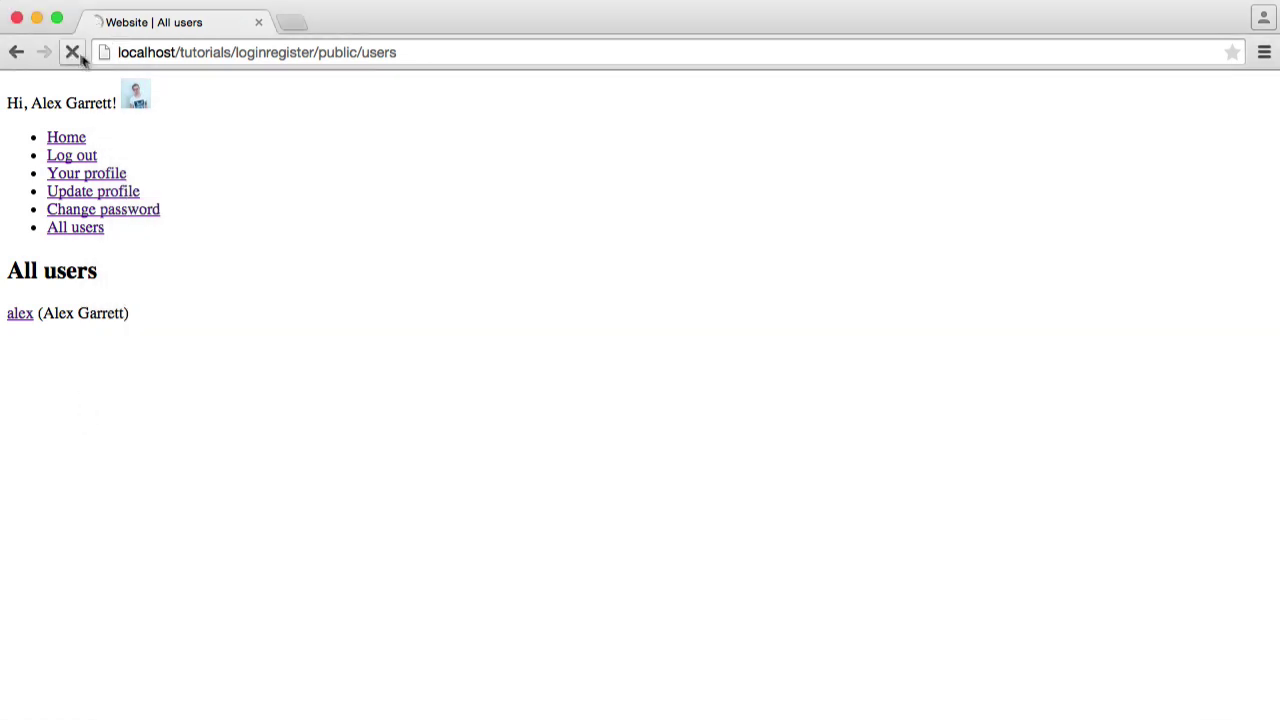
left_click_drag(131, 337, 227, 337)
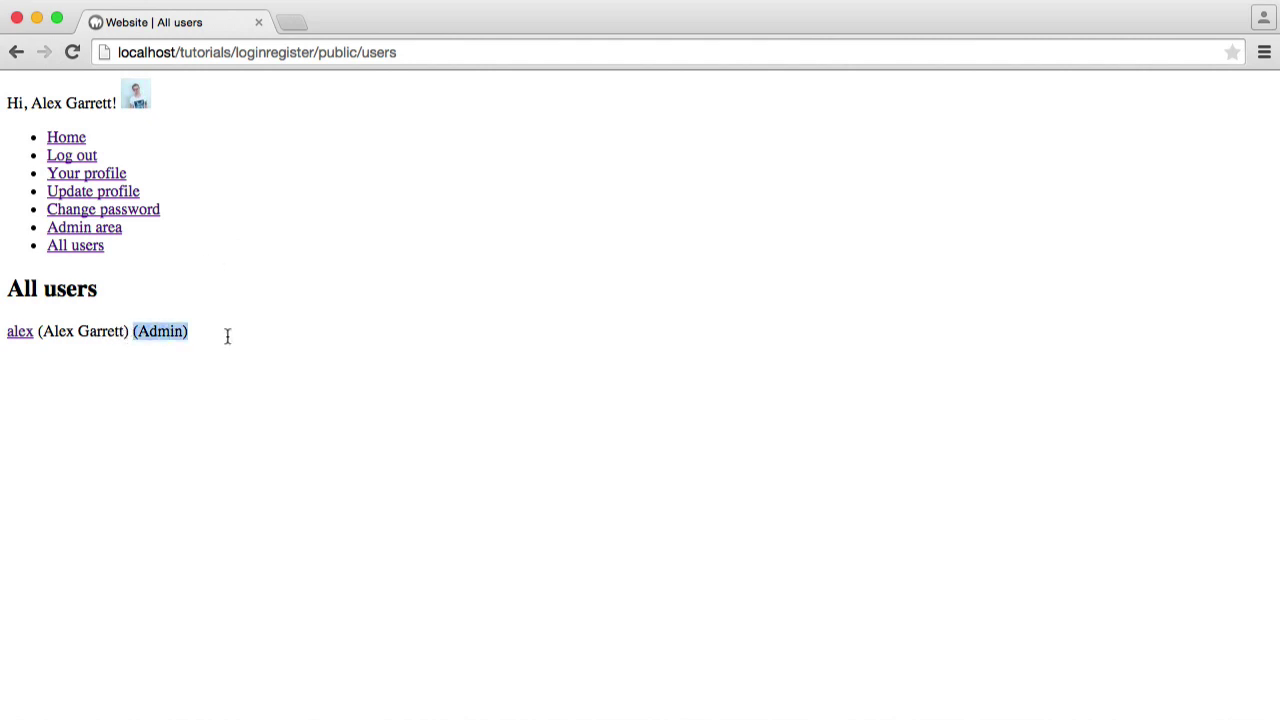
left_click(230, 338)
left_click_drag(137, 333, 248, 339)
left_click(248, 339)
Open the Admin area and read the admin-protected page message
left_click(94, 230)
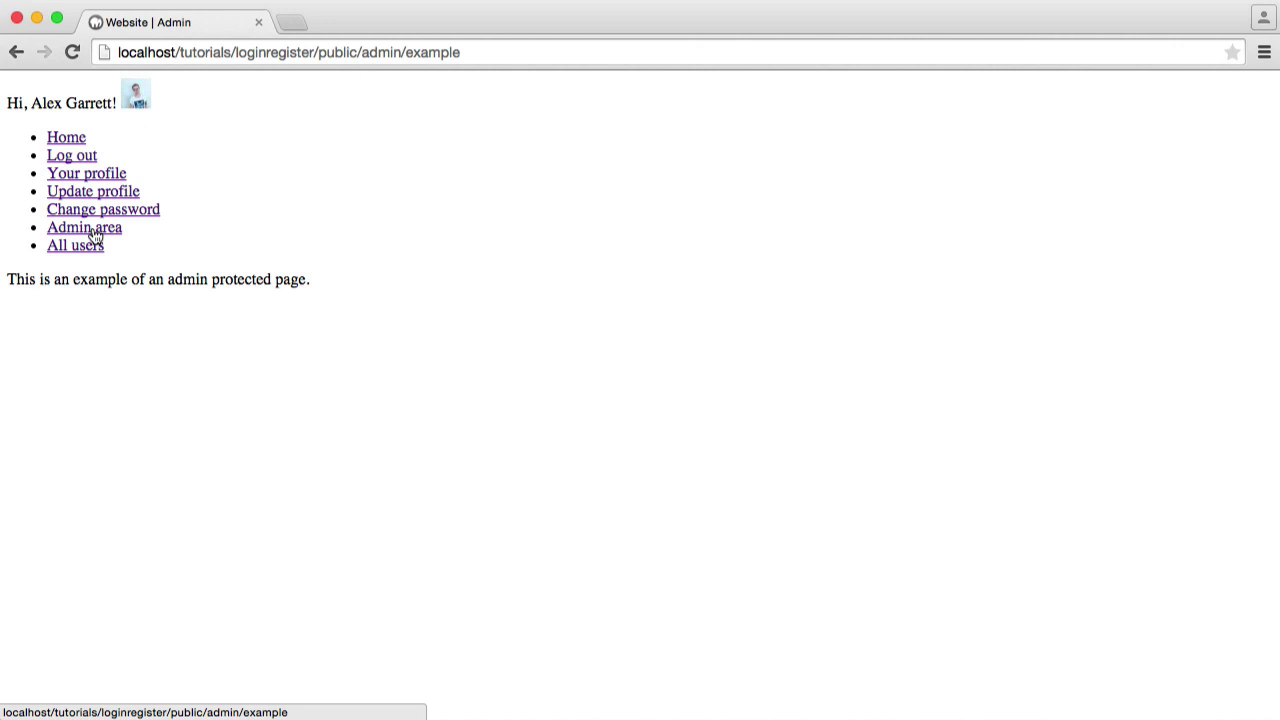
left_click_drag(6, 280, 386, 289)
left_click(387, 289)
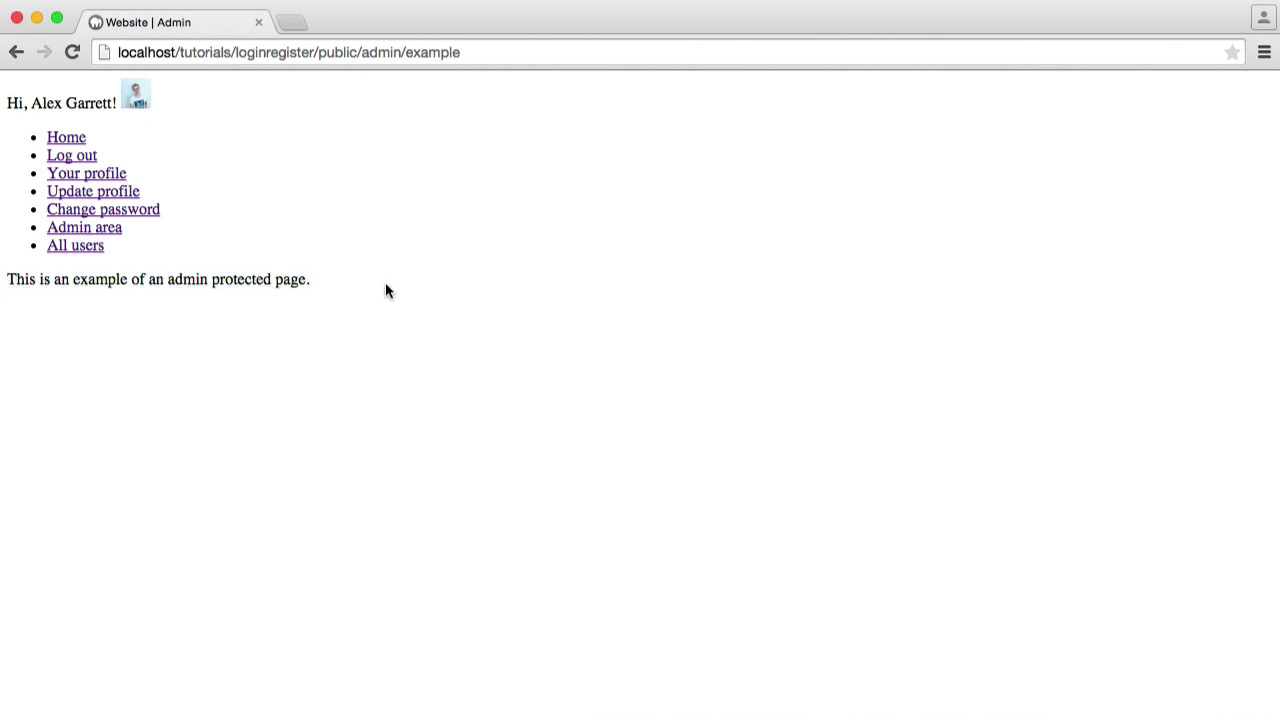
Return to the site's Home page at /public/, where the Admin area link now appears
left_click(62, 140)
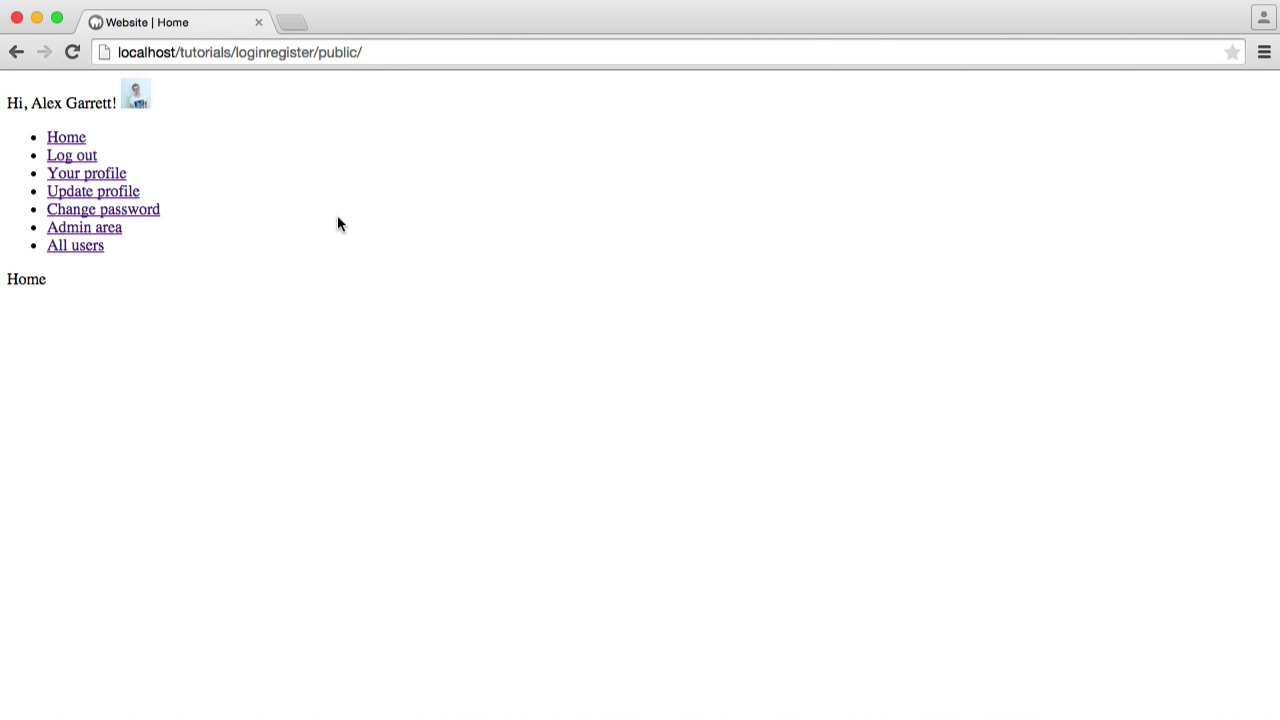